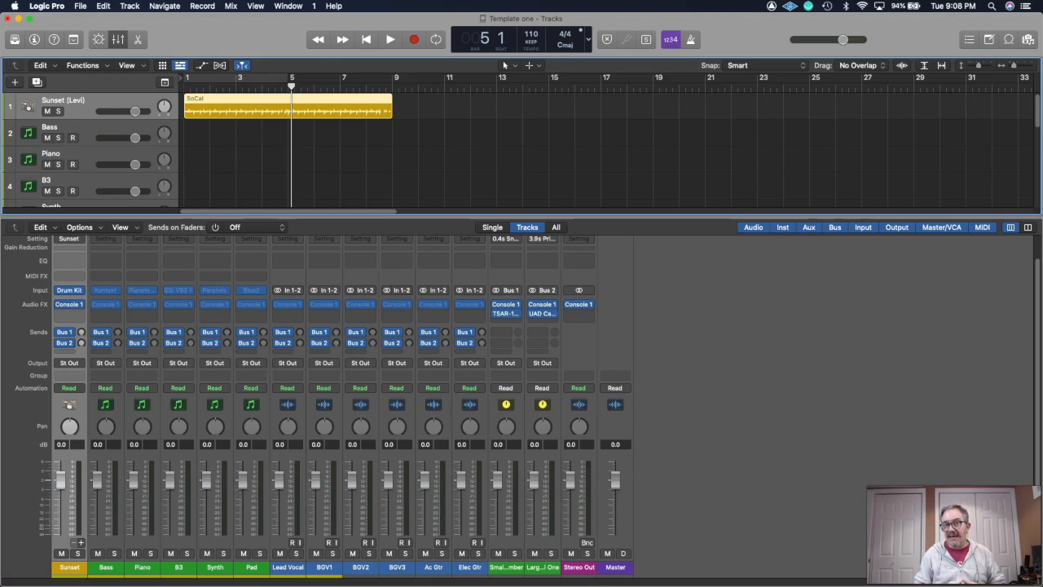
Assign a purple color to the Bass channel strip in the mixer.
{"action": "left_click", "coordinate": [67, 567]}
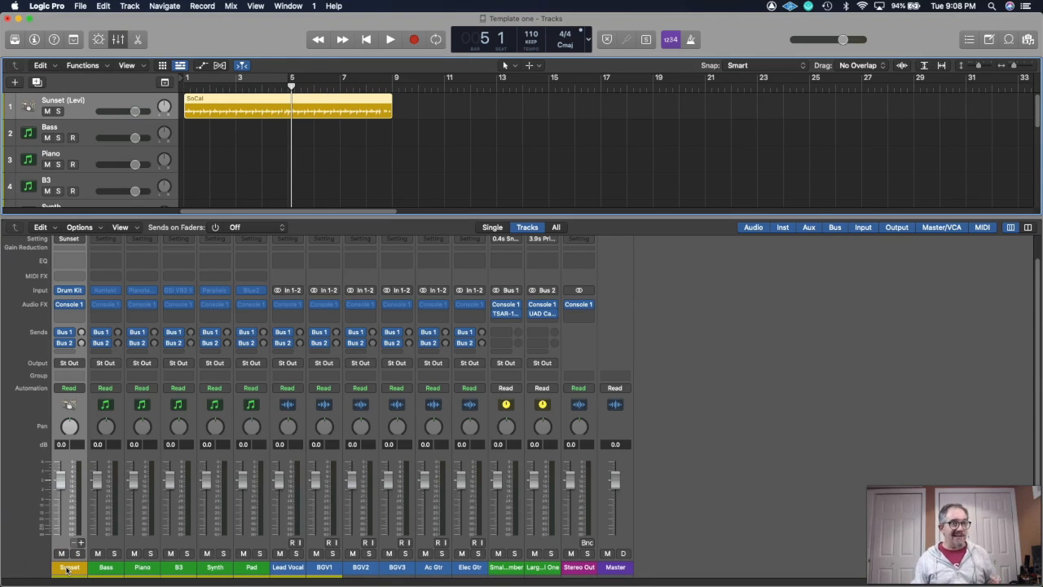
{"action": "left_click", "coordinate": [68, 567]}
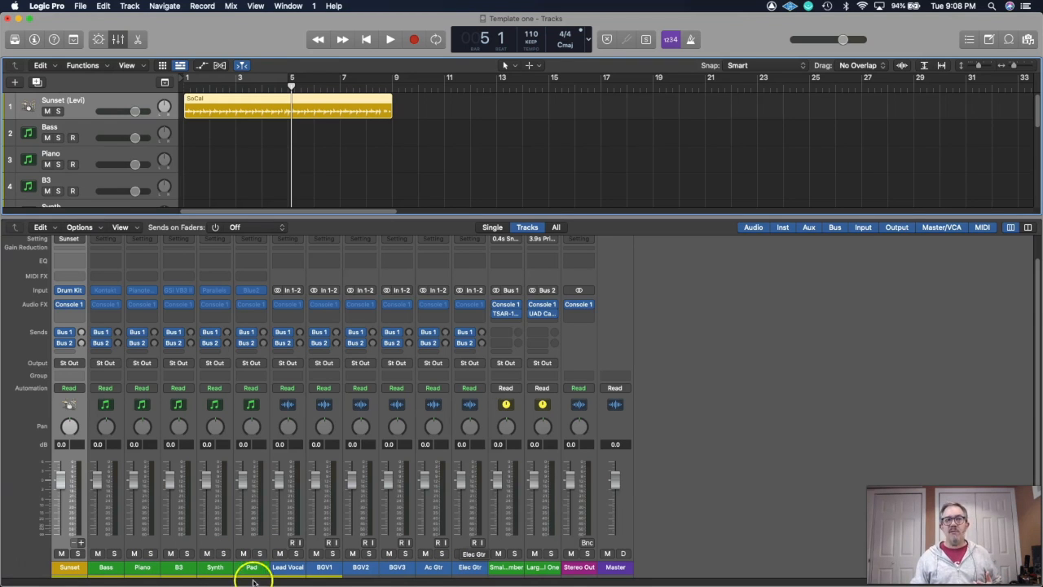
{"action": "left_click", "coordinate": [106, 568]}
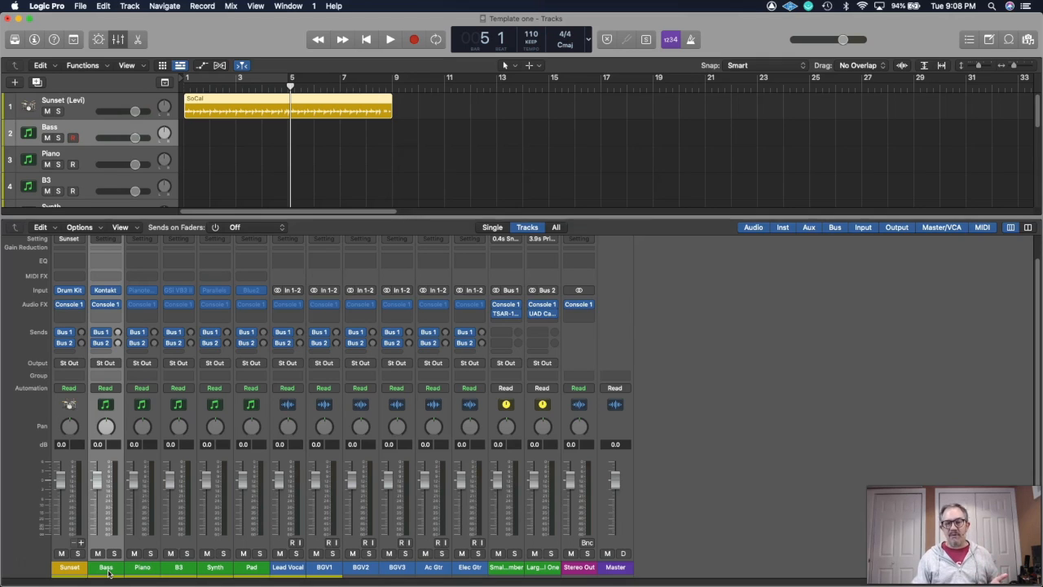
{"action": "right_click", "coordinate": [108, 573]}
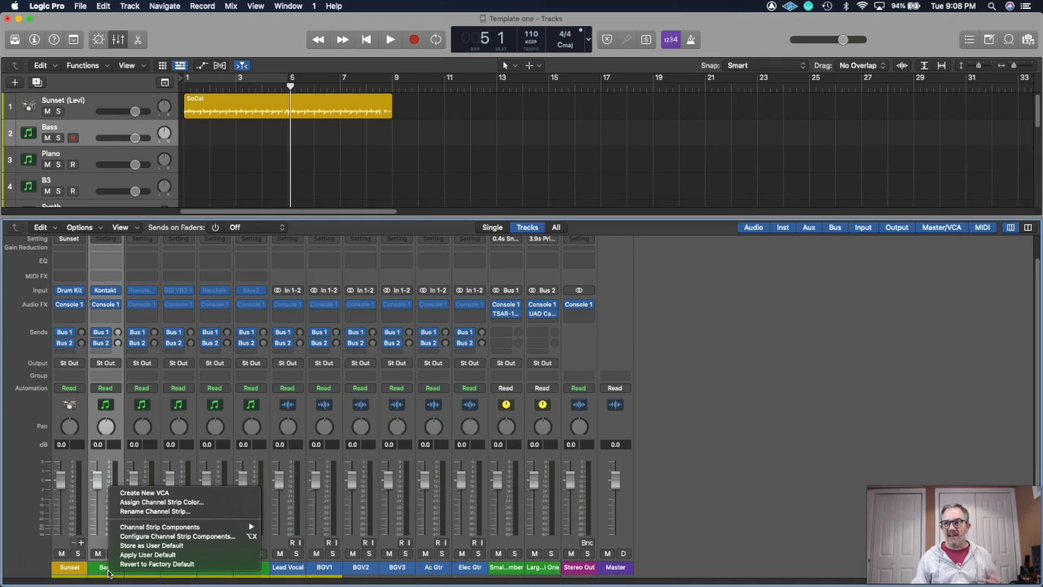
{"action": "left_click", "coordinate": [167, 503]}
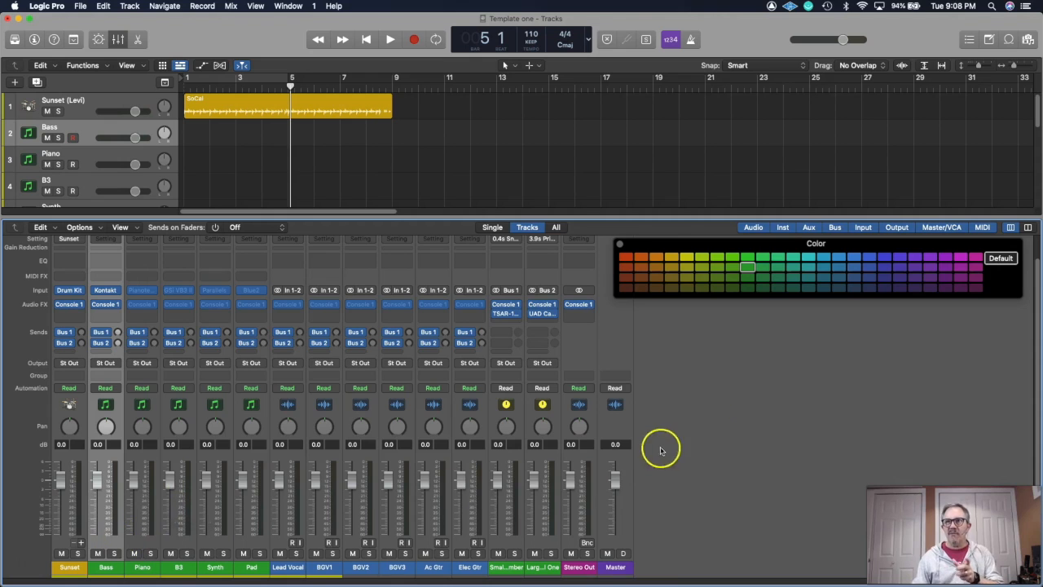
{"action": "left_click", "coordinate": [914, 258]}
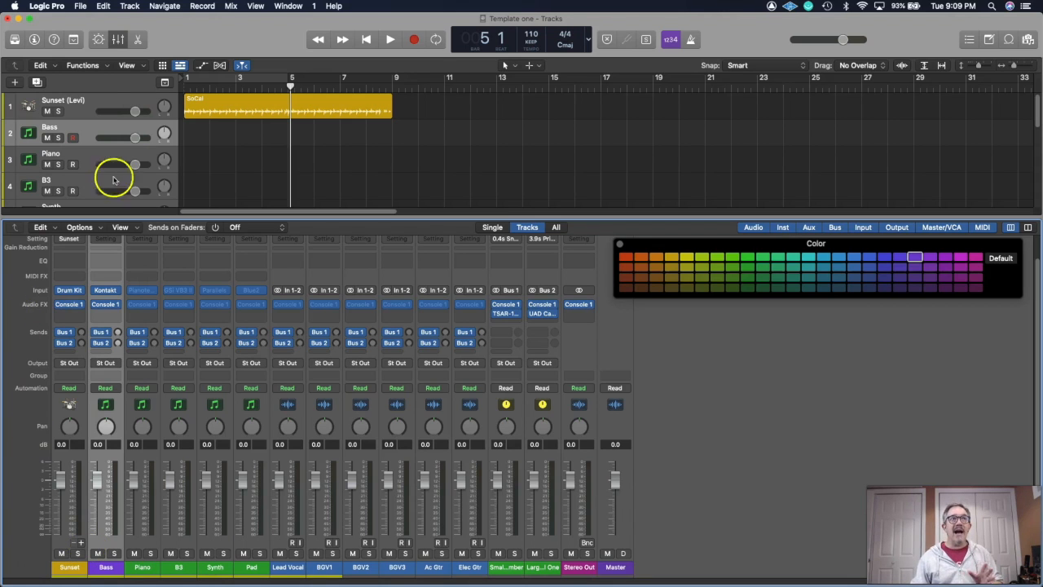
Switch to the project alternative "Template one color coded" without saving the current changes, and close the color palette.
{"action": "left_click", "coordinate": [80, 6]}
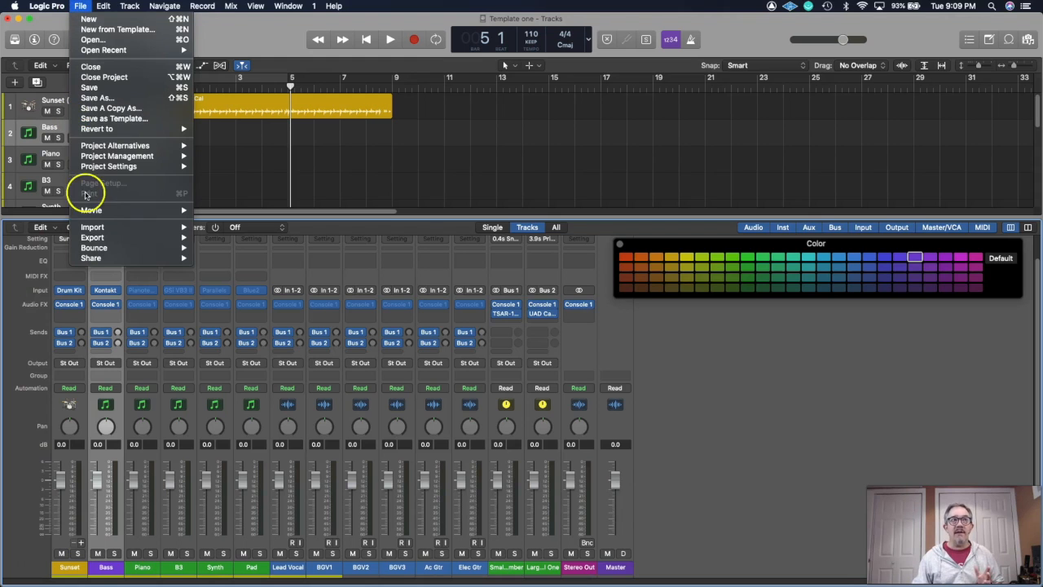
{"action": "mouse_move", "coordinate": [131, 146]}
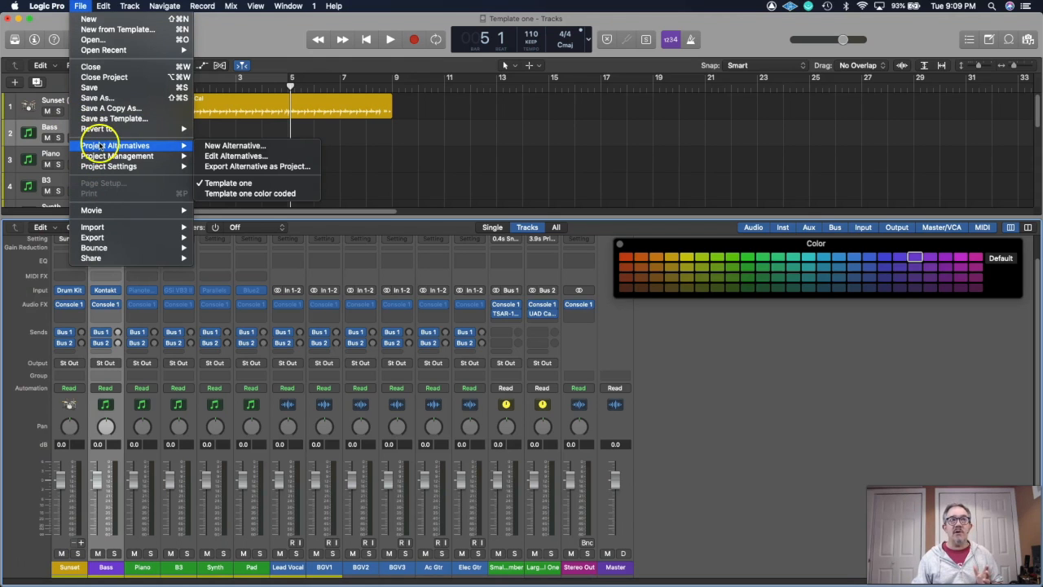
{"action": "left_click", "coordinate": [282, 192]}
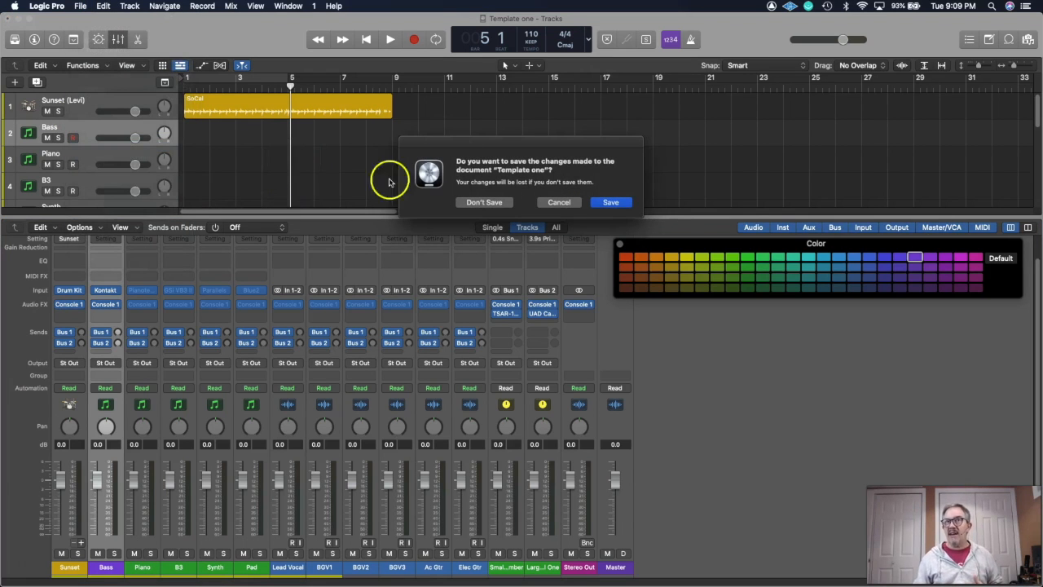
{"action": "left_click", "coordinate": [482, 202]}
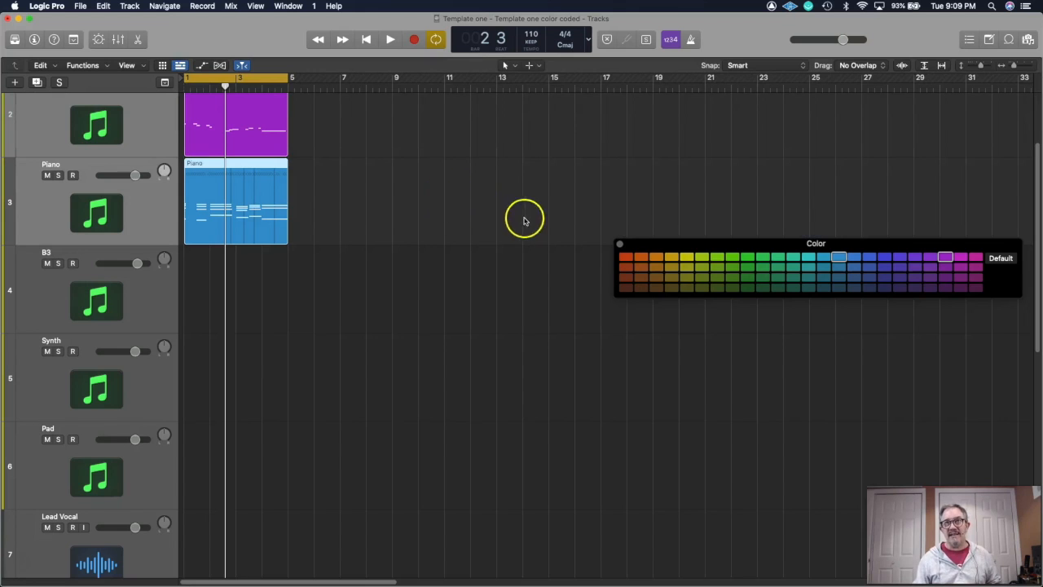
{"action": "left_click", "coordinate": [619, 244]}
Open the mixer to examine the color coding of the background vocal and guitar channel strips, and close it again.
{"action": "key", "text": "x"}
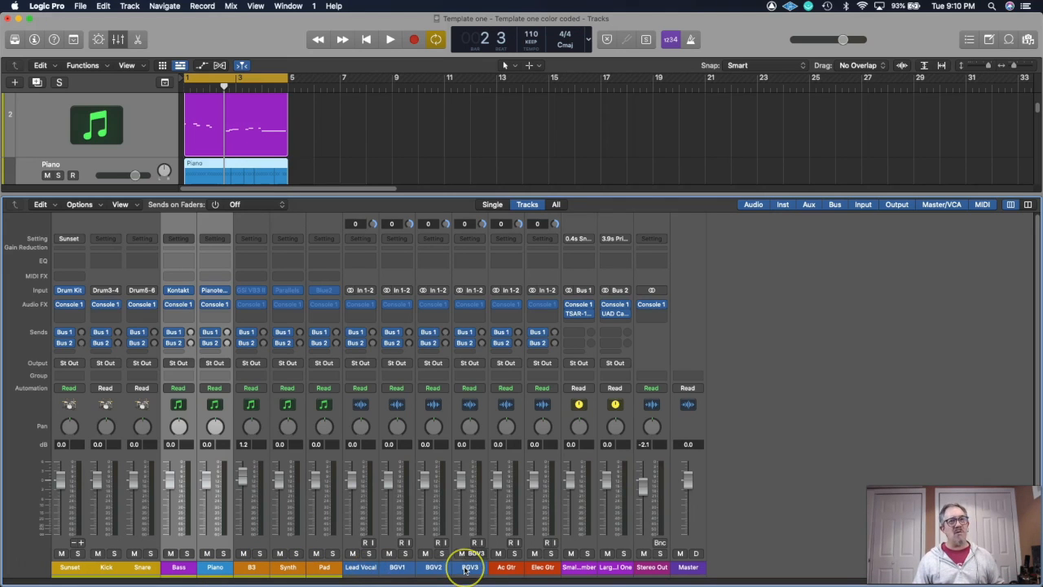
{"action": "left_click", "coordinate": [397, 567]}
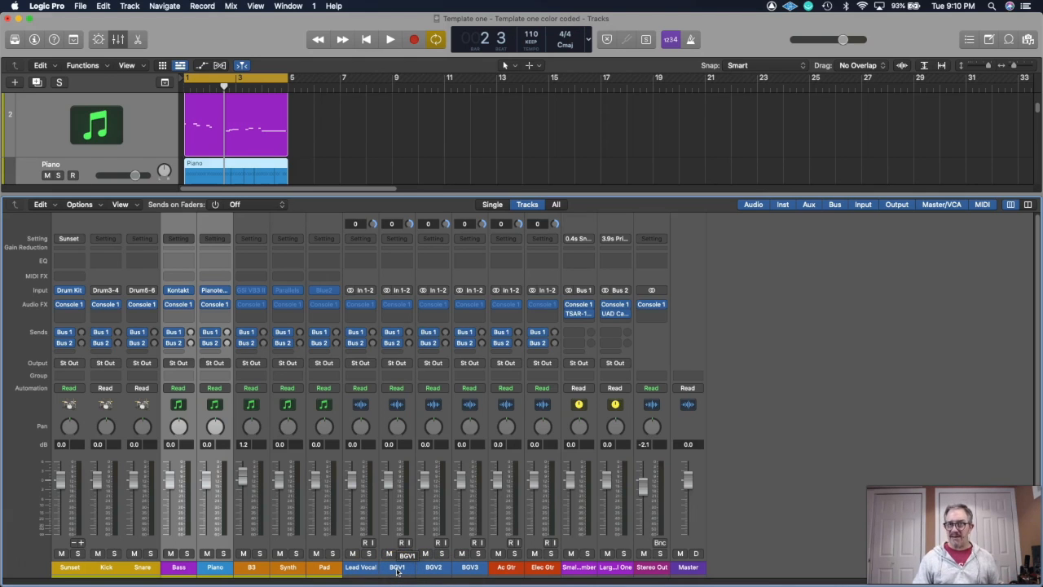
{"action": "left_click", "coordinate": [399, 567]}
{"action": "left_click", "coordinate": [510, 566]}
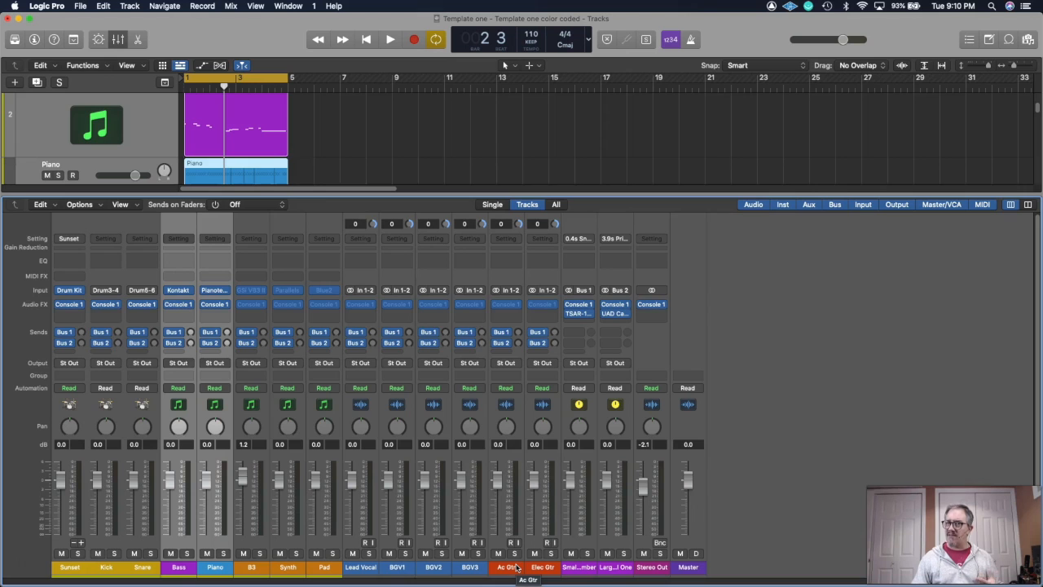
{"action": "left_click", "coordinate": [531, 566]}
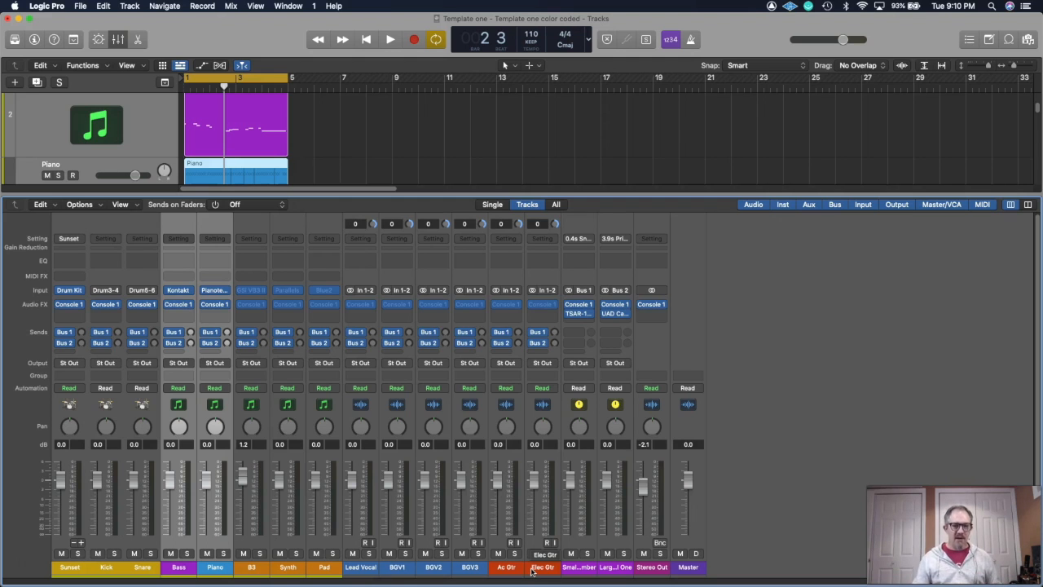
{"action": "key", "text": "x"}
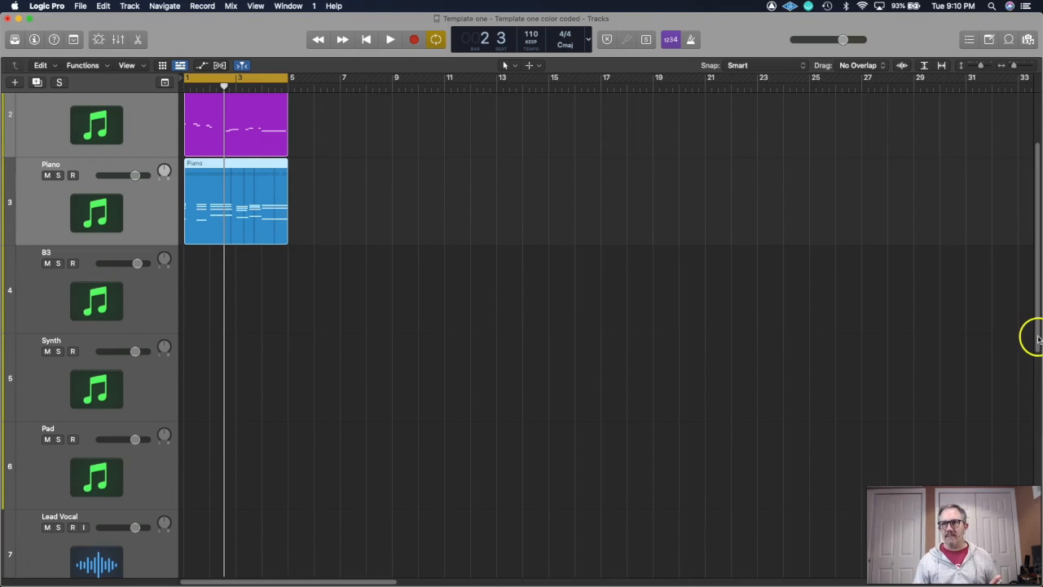
Record an organ part on the B3 track across the cycle range from bar 1 to bar 5.
{"action": "left_click_drag", "start_coordinate": [1036, 338], "coordinate": [1038, 253]}
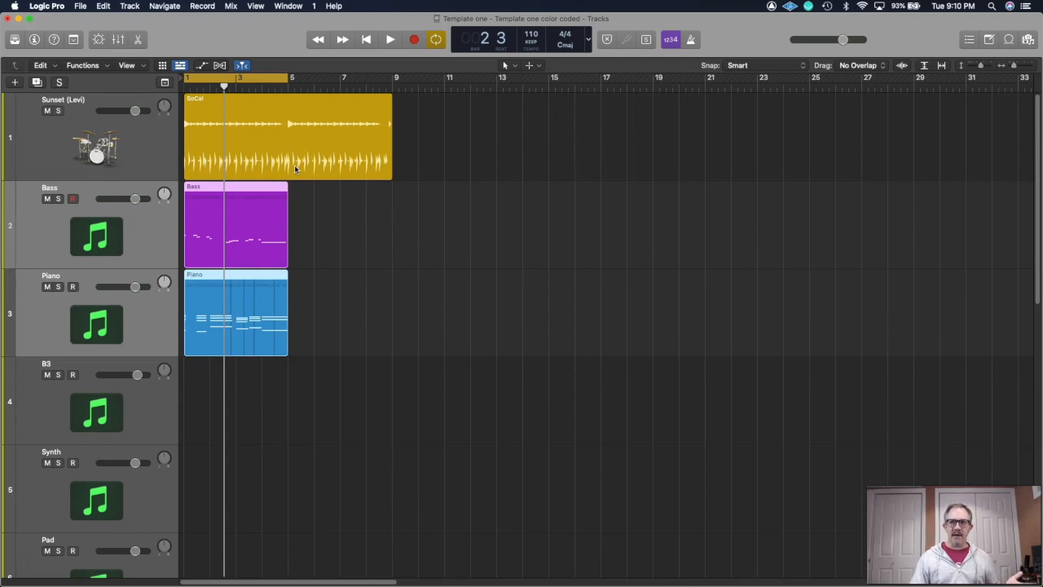
{"action": "left_click", "coordinate": [277, 236]}
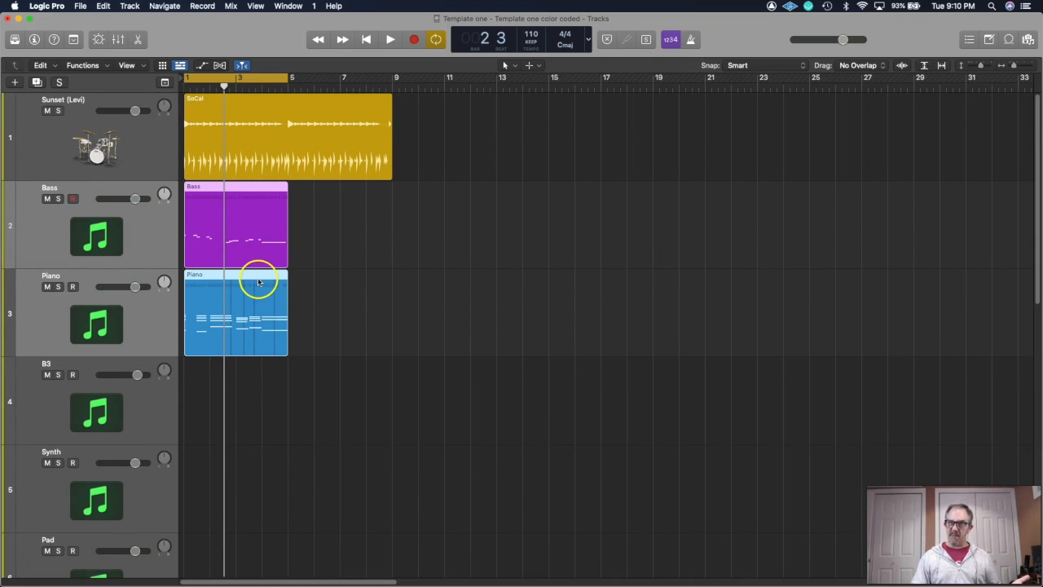
{"action": "left_click", "coordinate": [141, 395]}
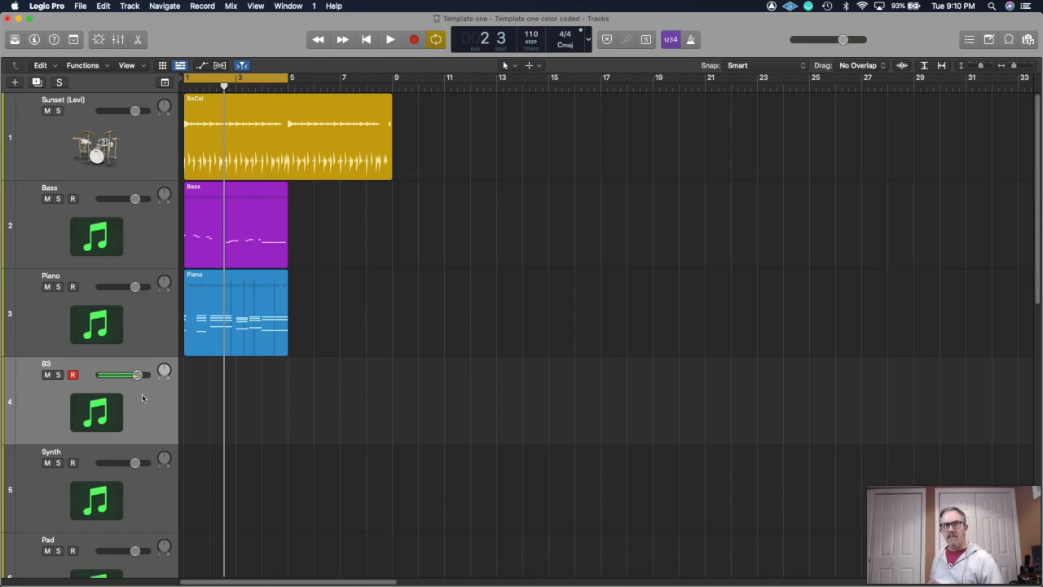
{"action": "key", "text": "r"}
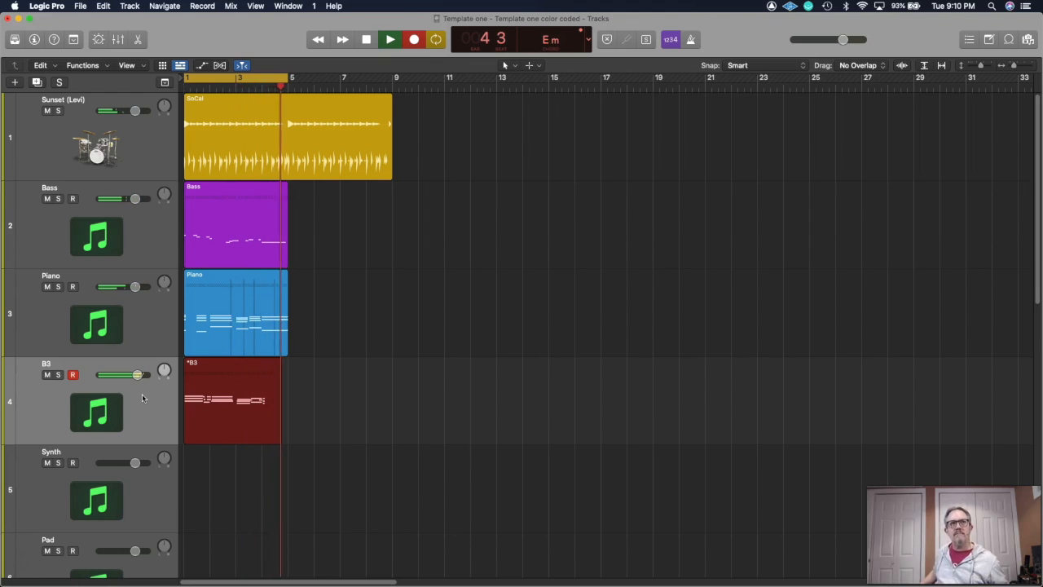
{"action": "key", "text": "space"}
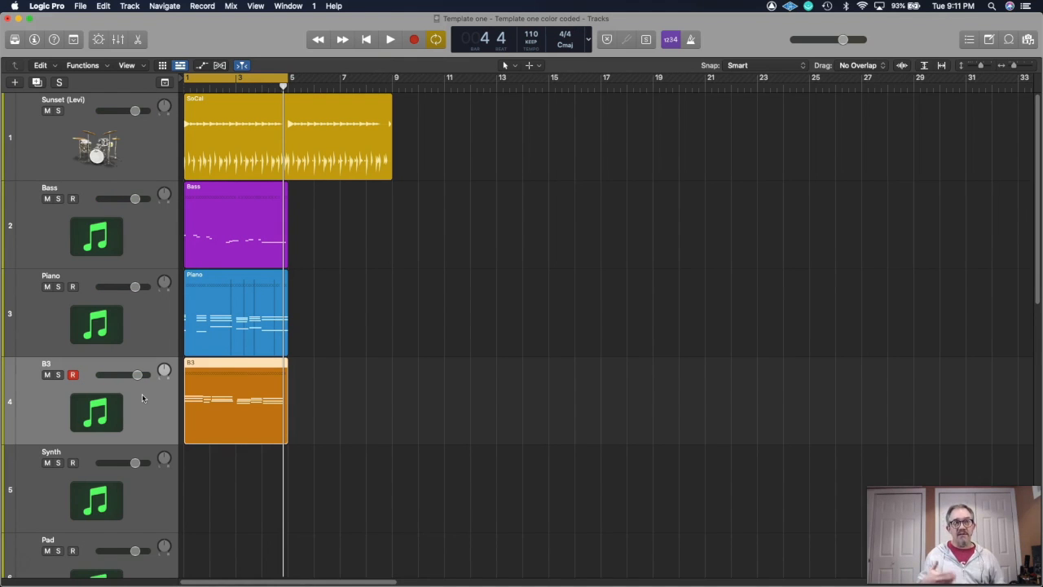
Compare the recorded B3 region's color with its mixer channel strip, and delete the region.
{"action": "key", "text": "x"}
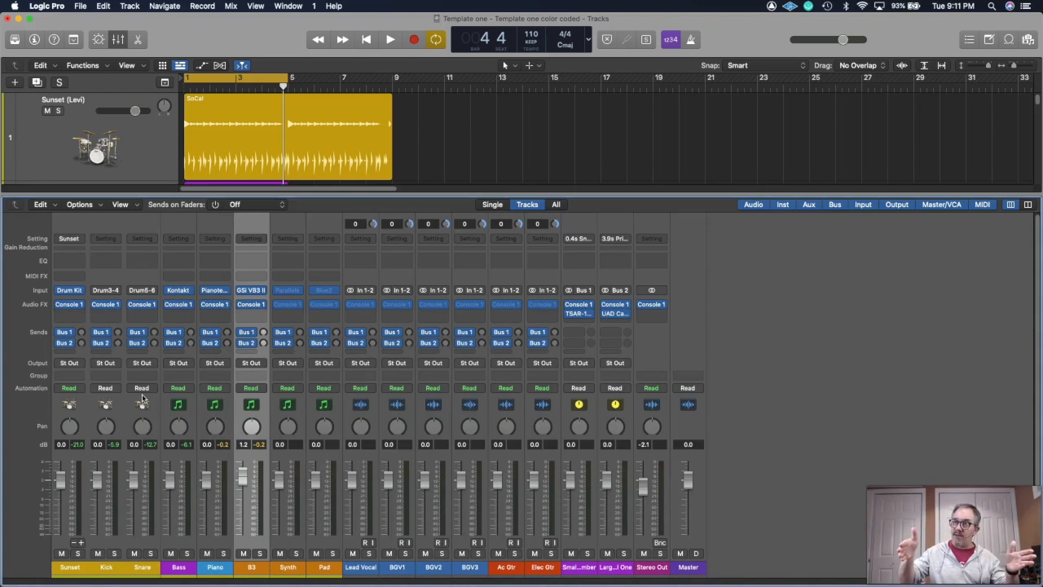
{"action": "key", "text": "x"}
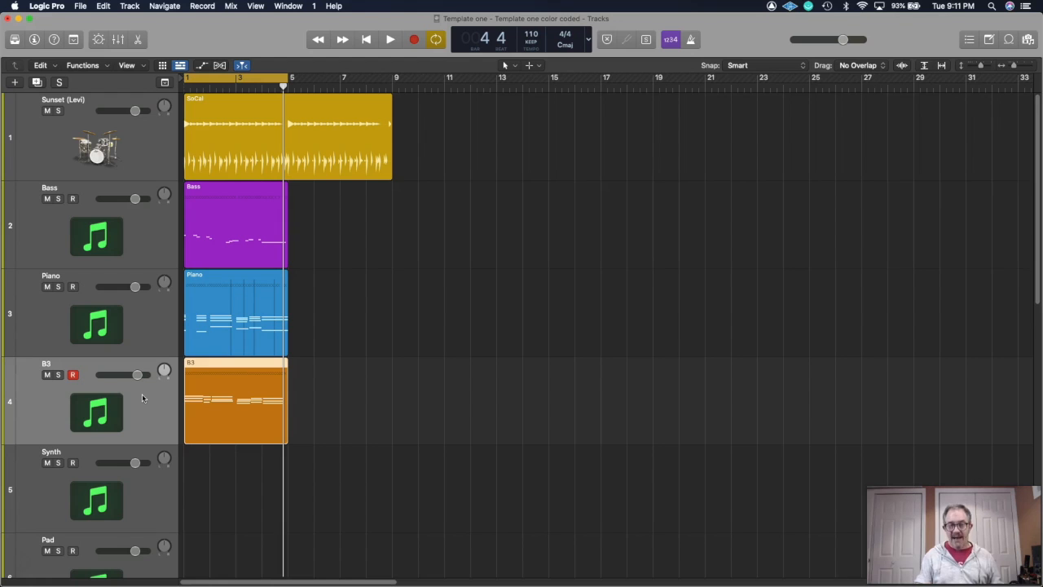
{"action": "key", "text": "Delete"}
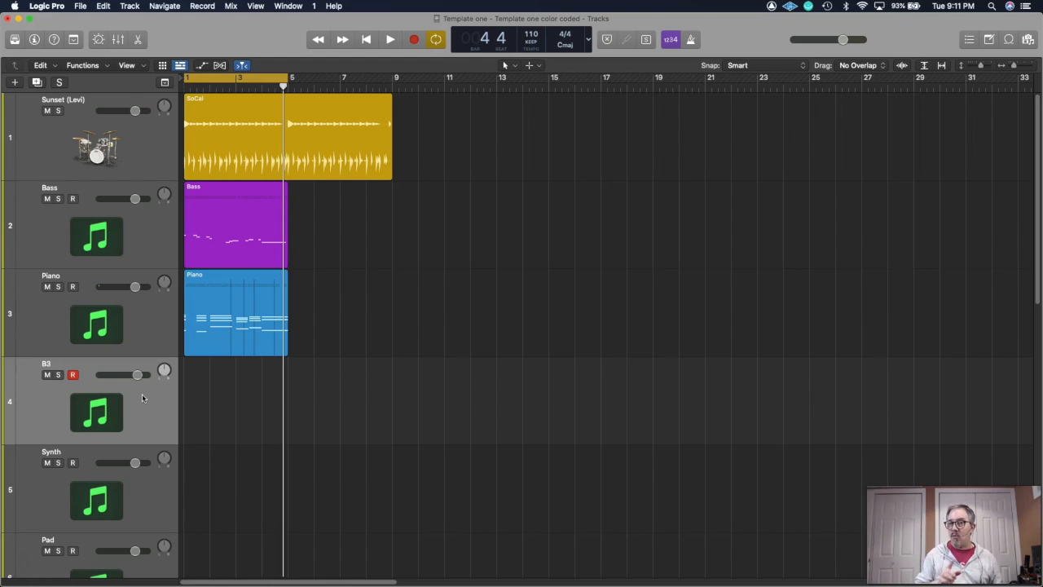
Play the start of the arrangement from bar 1 and stop playback.
{"action": "key", "text": "Return"}
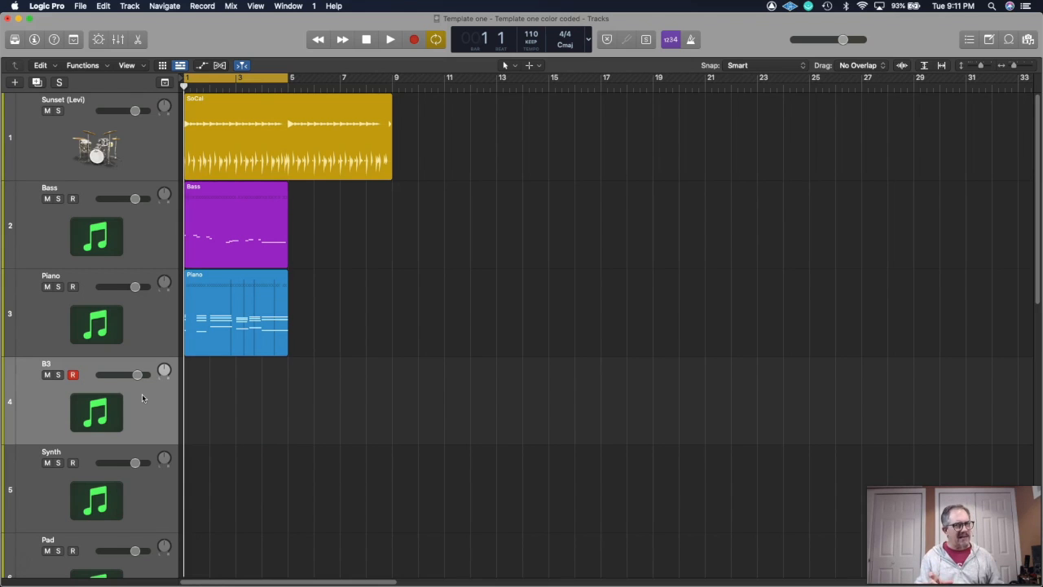
{"action": "key", "text": "space"}
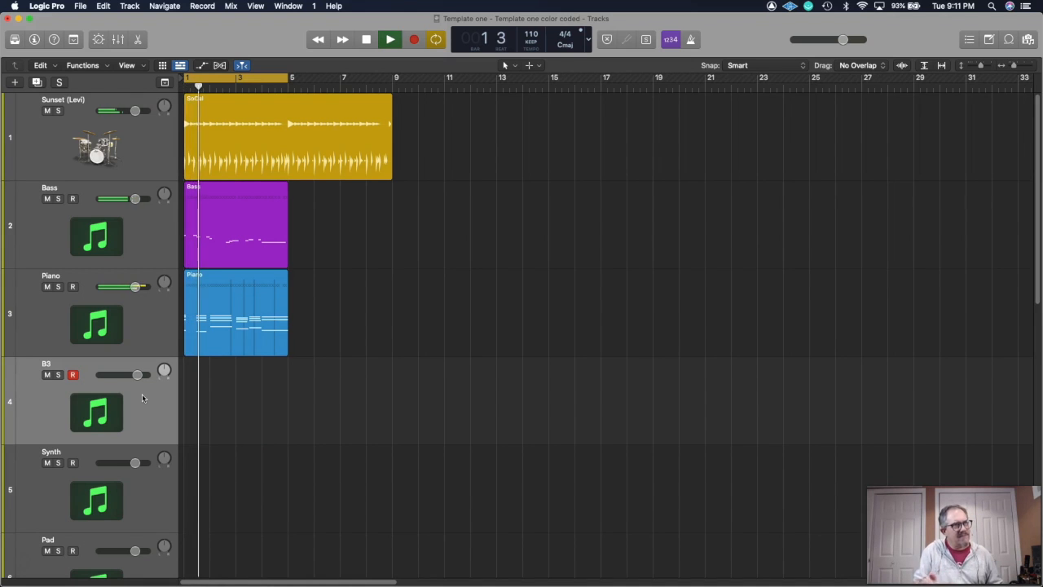
{"action": "key", "text": "space"}
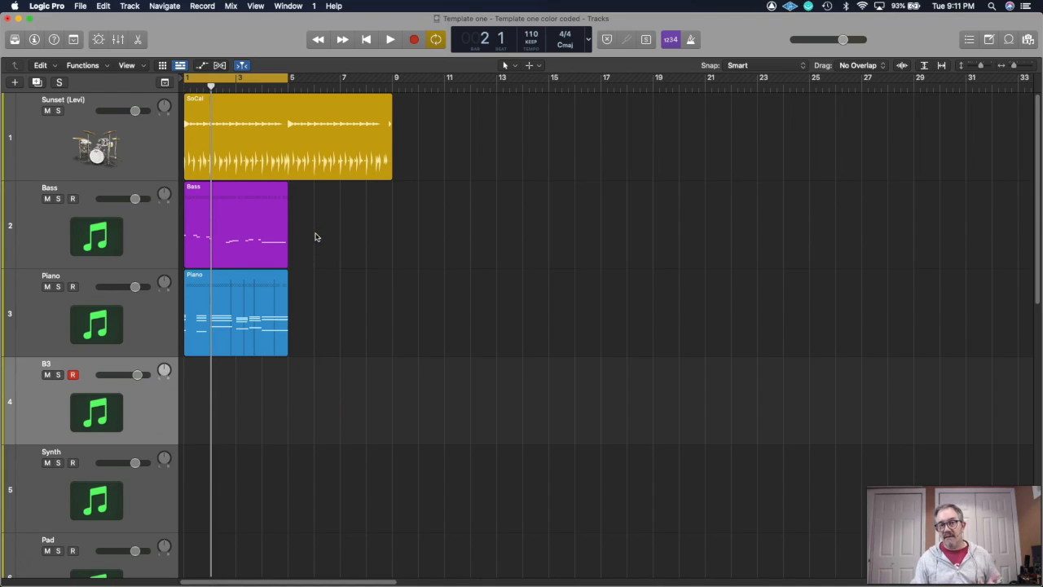
Play the Bass region from bar 1 in the Piano Roll and check its channel strip in the mixer.
{"action": "double_click", "coordinate": [217, 240]}
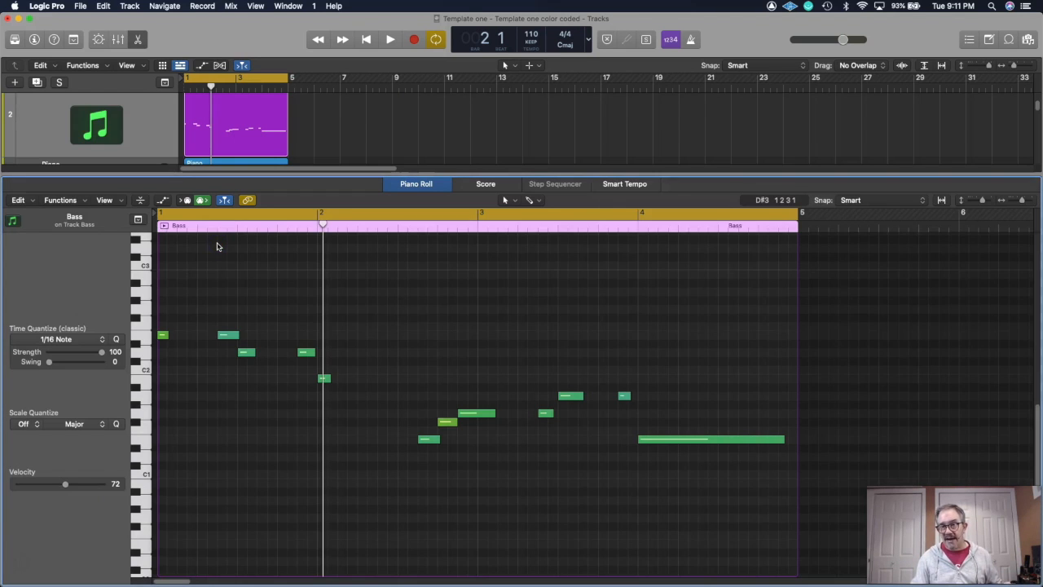
{"action": "key", "text": "Return"}
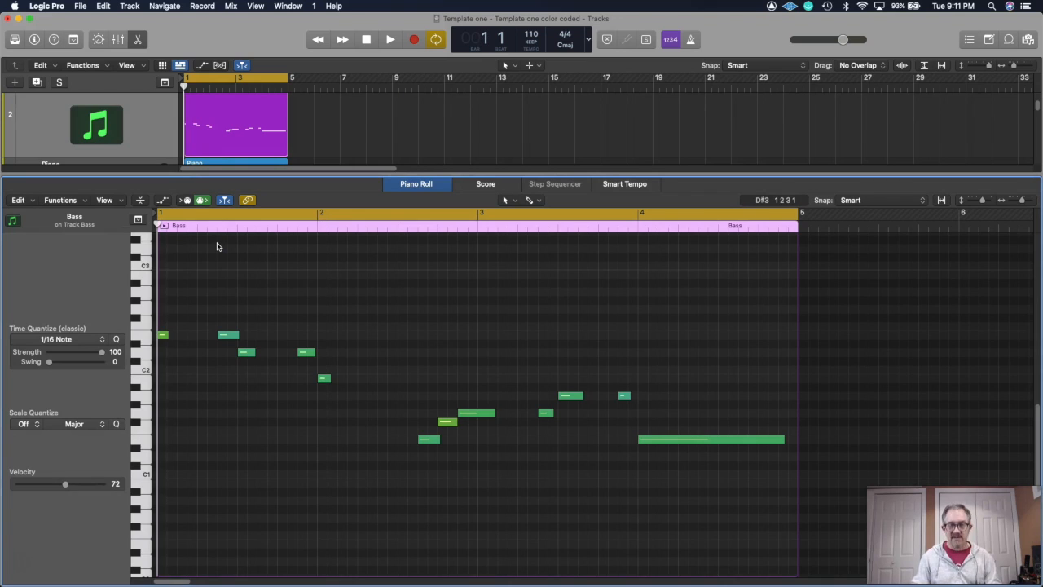
{"action": "key", "text": "space"}
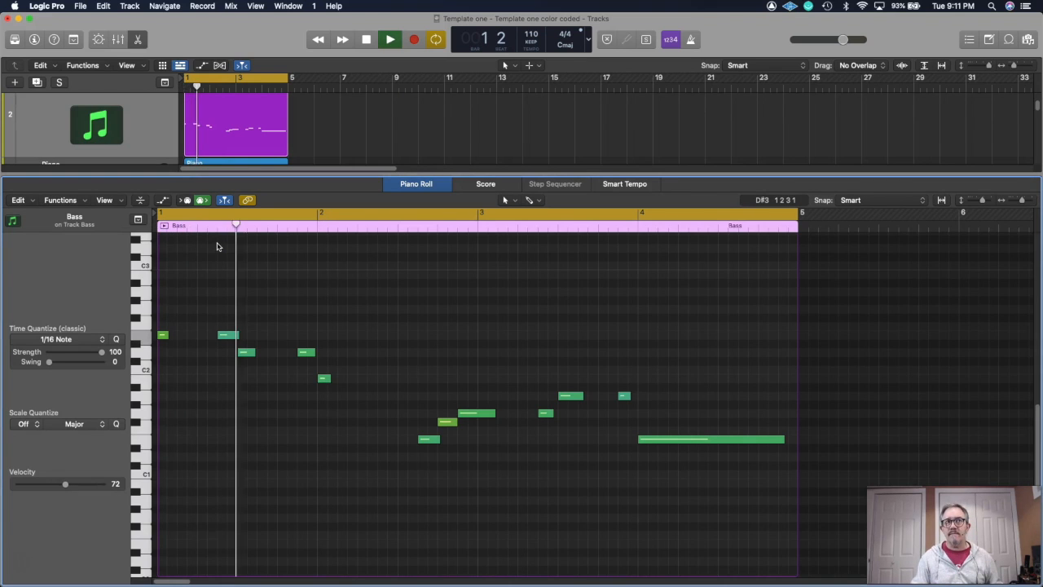
{"action": "key", "text": "space"}
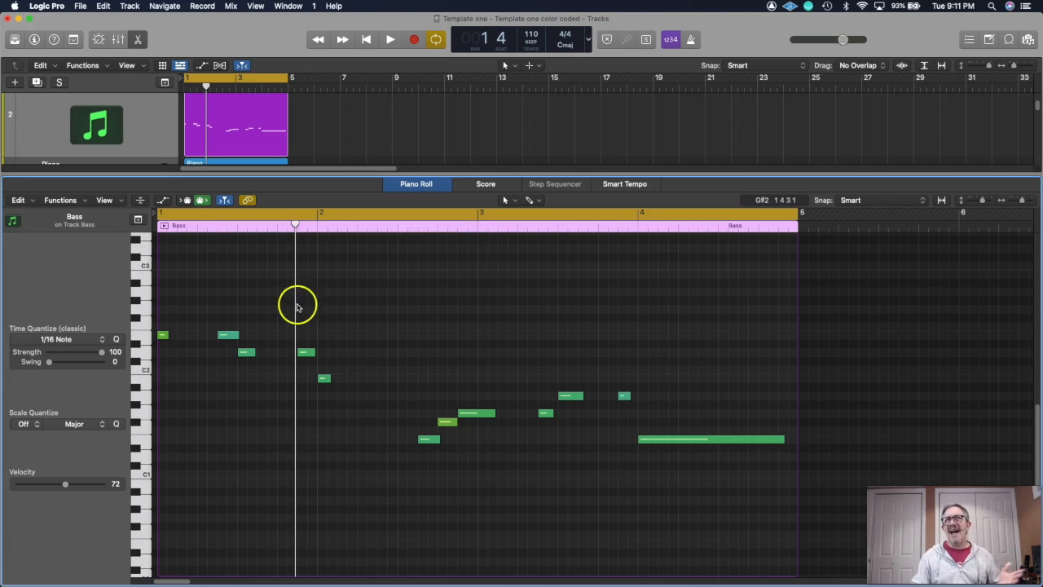
{"action": "key", "text": "x"}
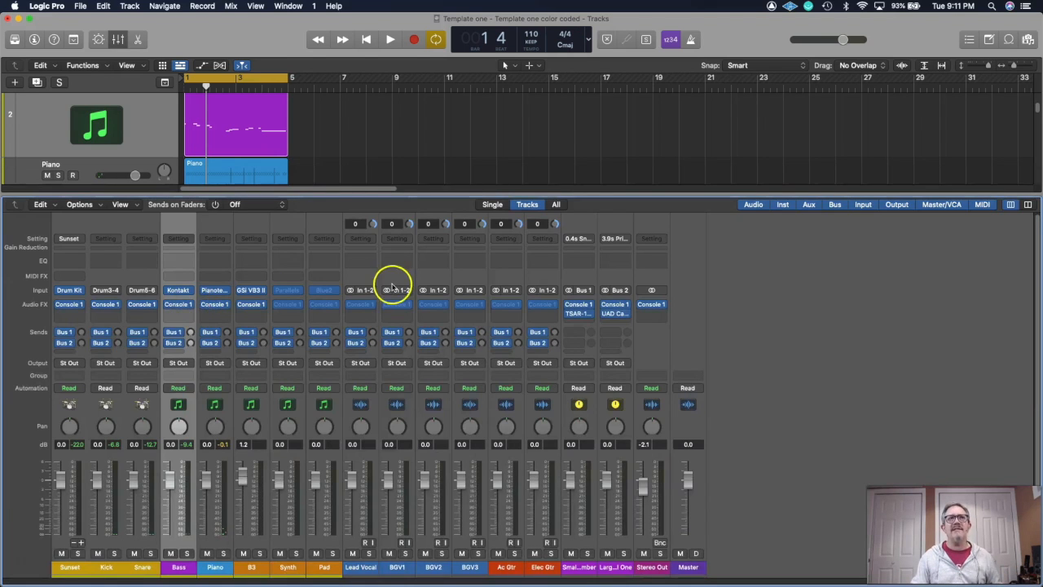
{"action": "key", "text": "x"}
Play the Piano region in the Piano Roll from the current playhead position and check its channel strip in the mixer.
{"action": "left_click", "coordinate": [263, 177]}
{"action": "double_click", "coordinate": [263, 178]}
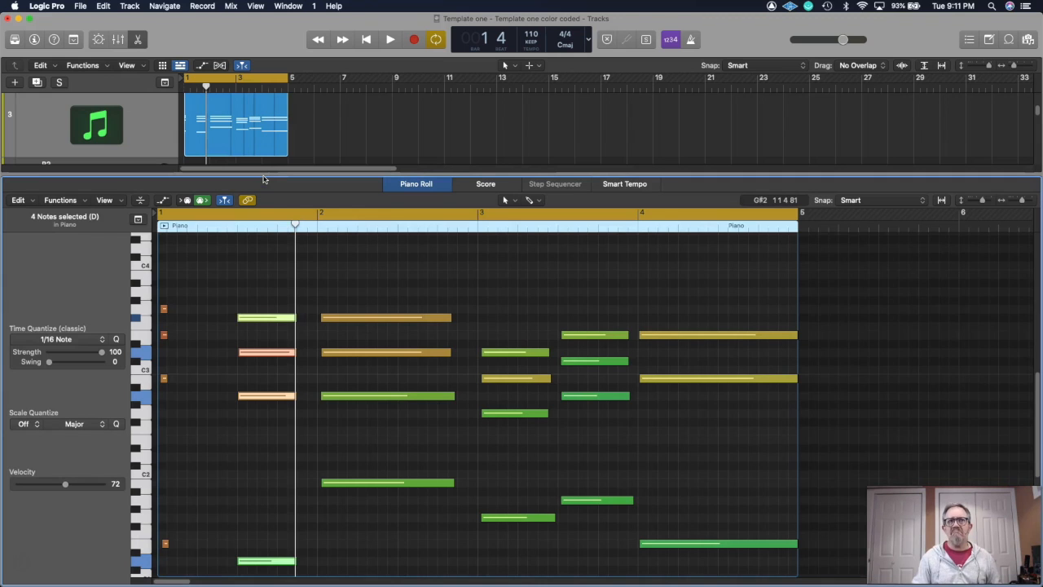
{"action": "key", "text": "space"}
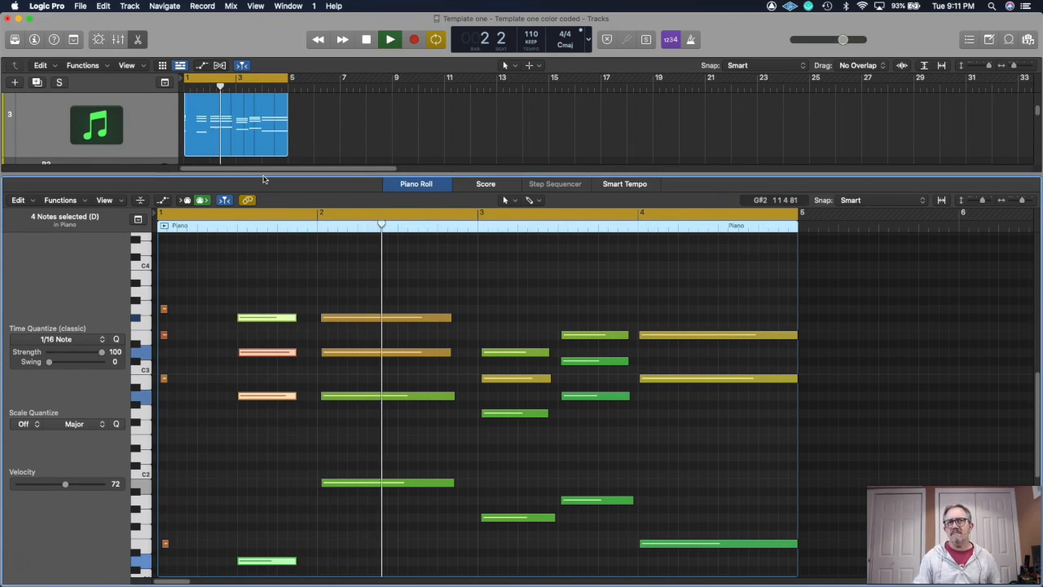
{"action": "key", "text": "space"}
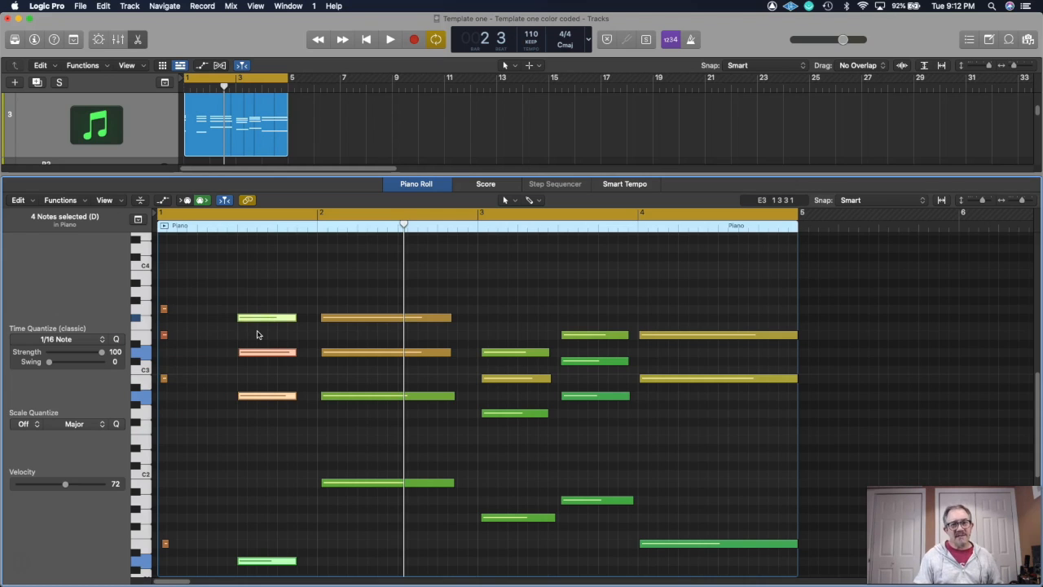
{"action": "key", "text": "x"}
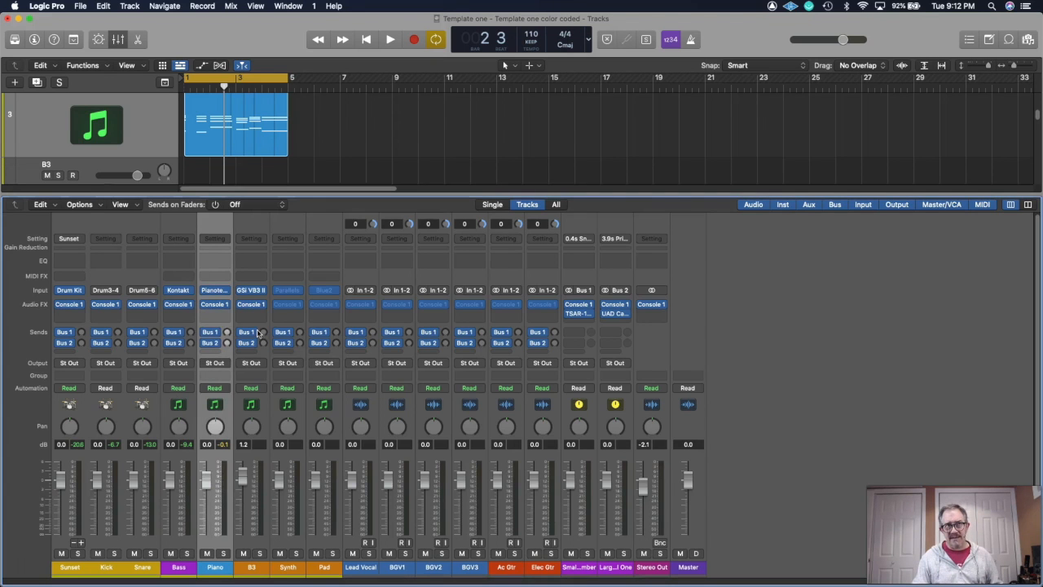
Close the mixer, select both the Bass and Piano regions in the arrangement, and show them together in the Piano Roll.
{"action": "key", "text": "x"}
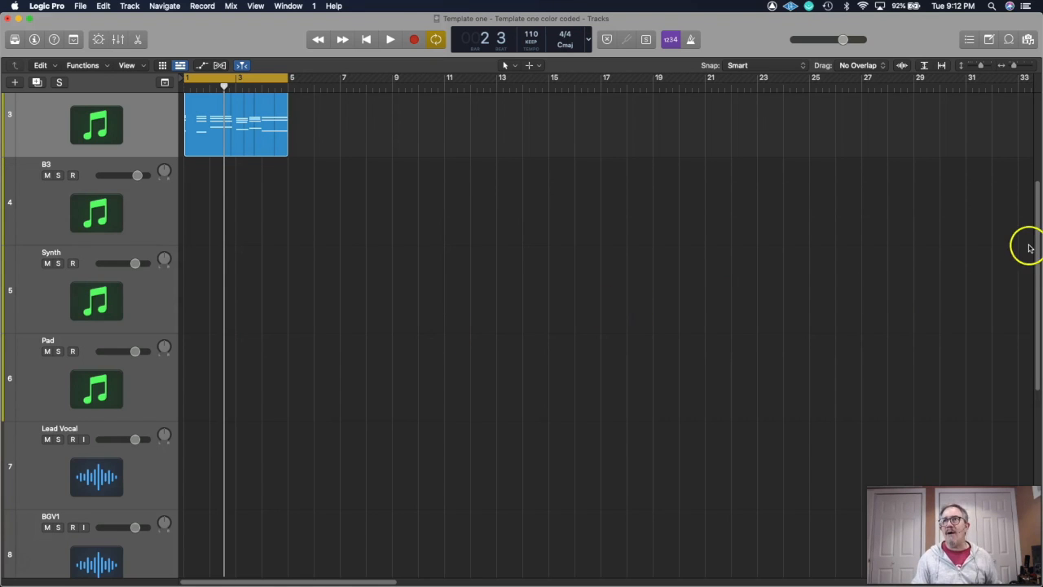
{"action": "left_click_drag", "start_coordinate": [1033, 236], "coordinate": [1026, 142]}
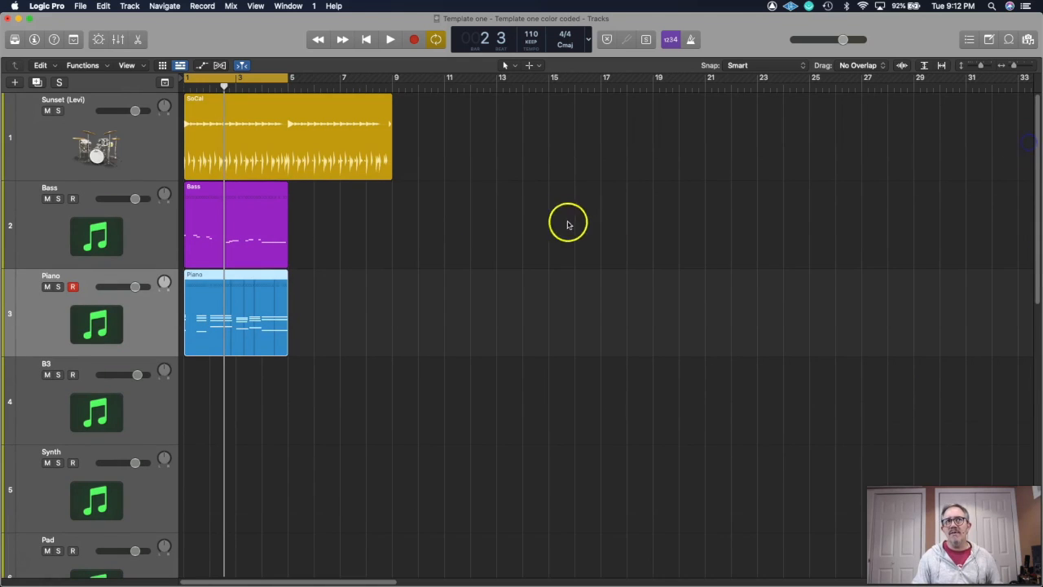
{"action": "left_click", "coordinate": [339, 220]}
{"action": "left_click_drag", "start_coordinate": [339, 220], "coordinate": [277, 304]}
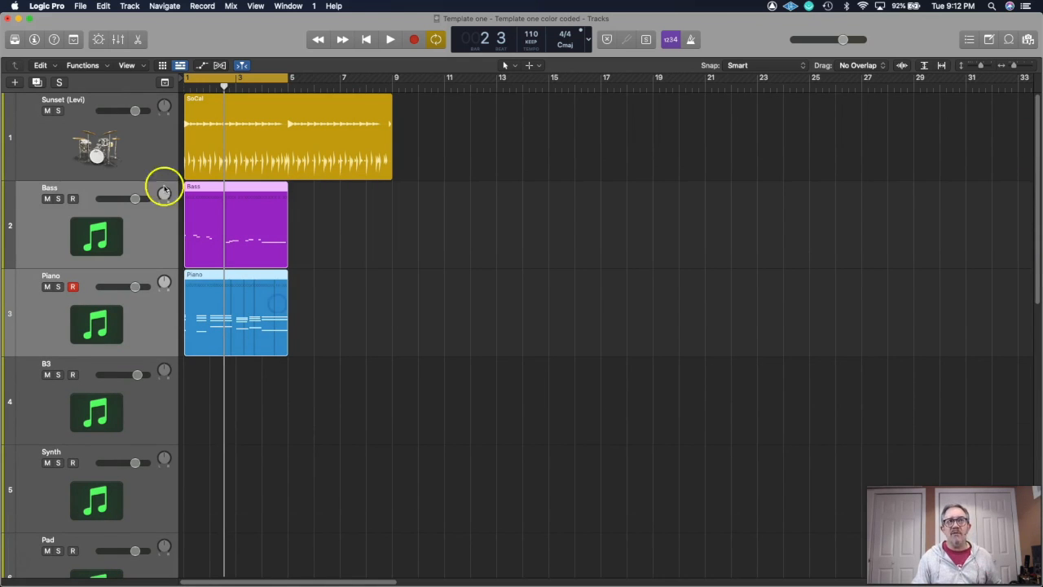
{"action": "left_click", "coordinate": [136, 39]}
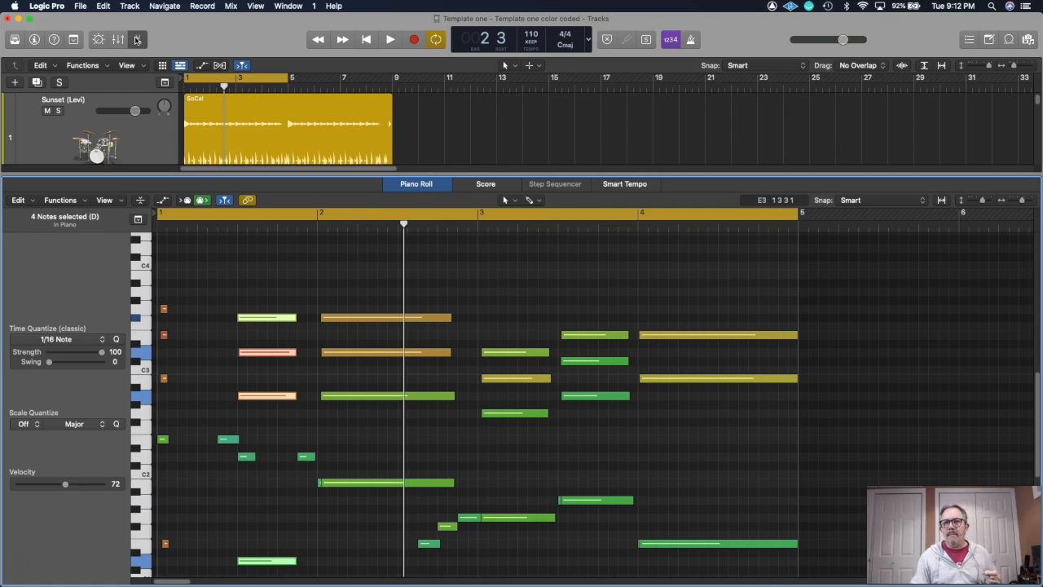
Set the Piano Roll's note color to By Region Color.
{"action": "left_click", "coordinate": [122, 200]}
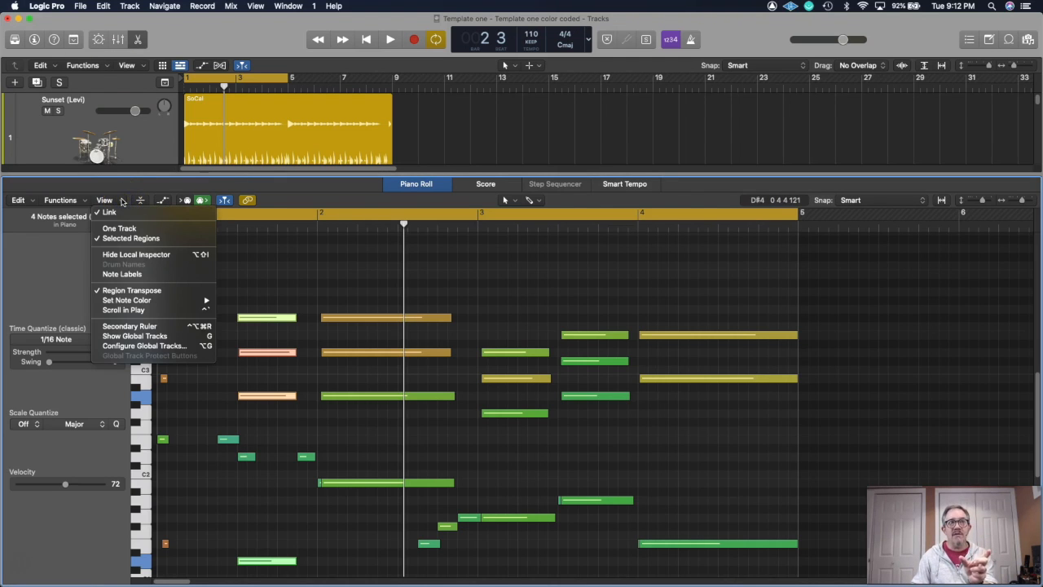
{"action": "left_click", "coordinate": [114, 300]}
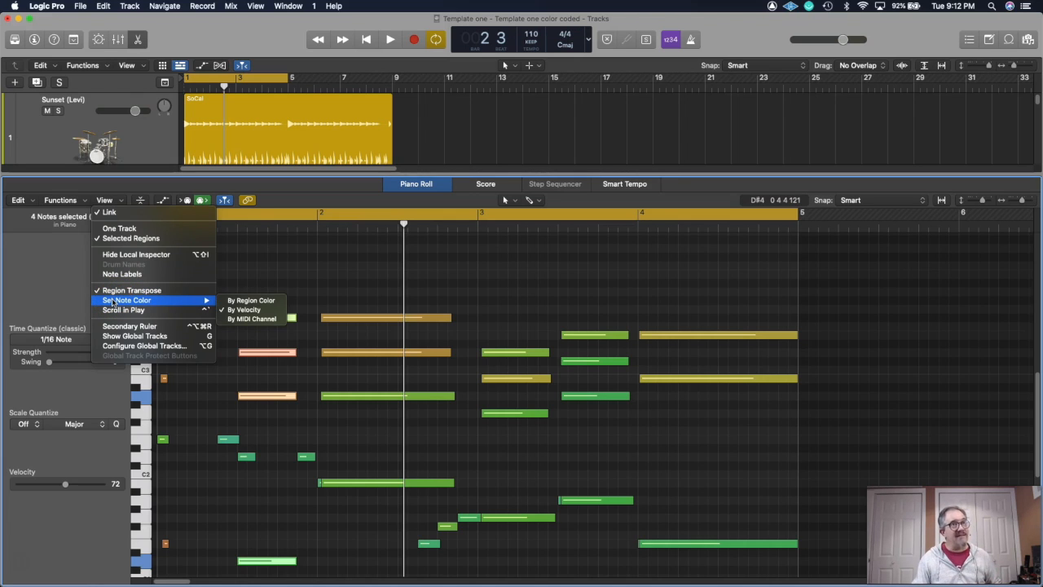
{"action": "left_click", "coordinate": [265, 306]}
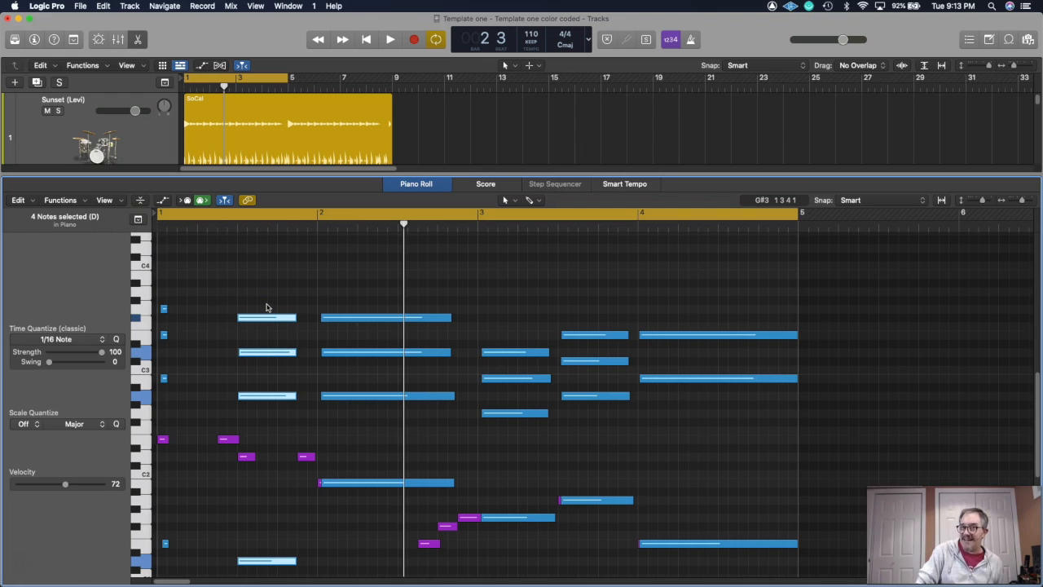
Quantize all notes of the Bass and Piano regions to 1/16 Note, and undo the quantization.
{"action": "left_click", "coordinate": [290, 371]}
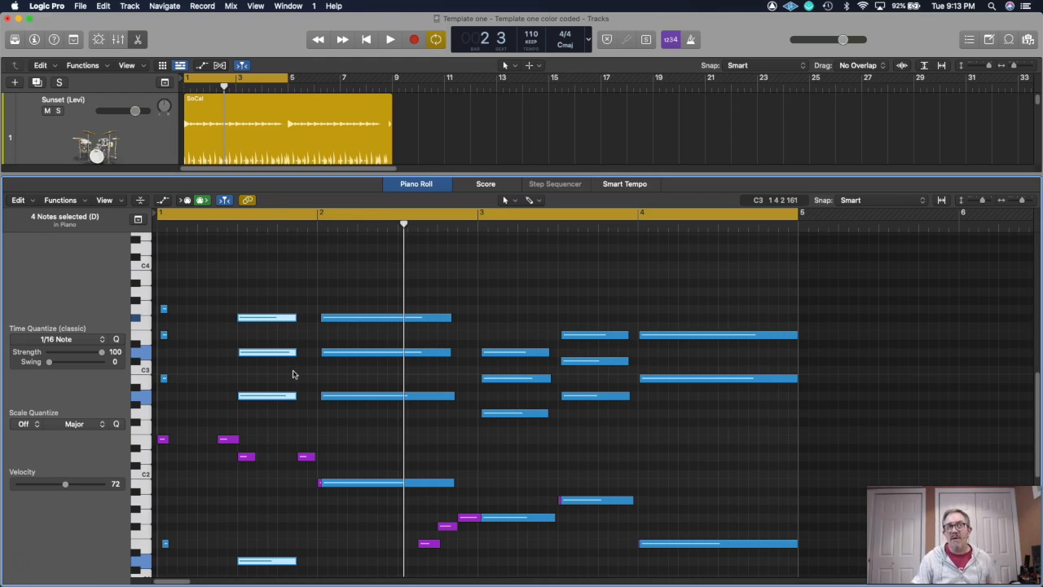
{"action": "key", "text": "super+a"}
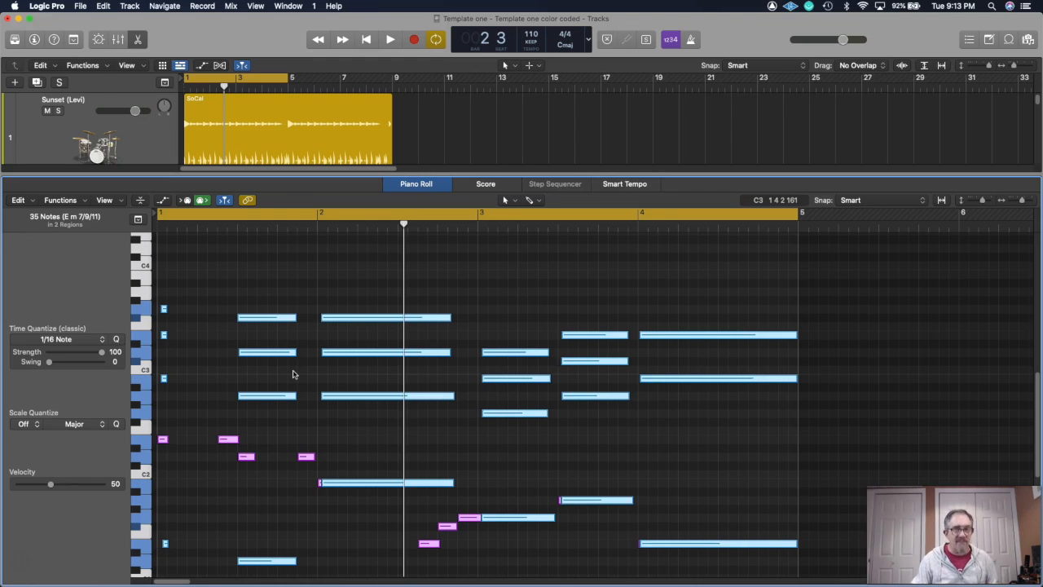
{"action": "key", "text": "q"}
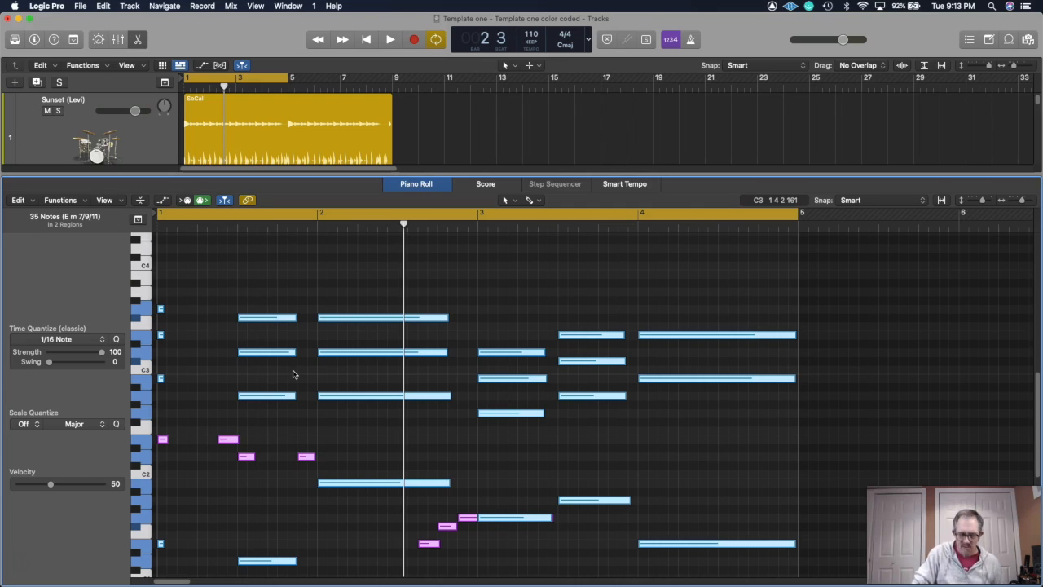
{"action": "key", "text": "super+z"}
Pick out individual Bass notes, bring the G1 note before bar 3 in front of the overlapping Piano note, and play that passage.
{"action": "left_click", "coordinate": [274, 485]}
{"action": "left_click", "coordinate": [224, 440]}
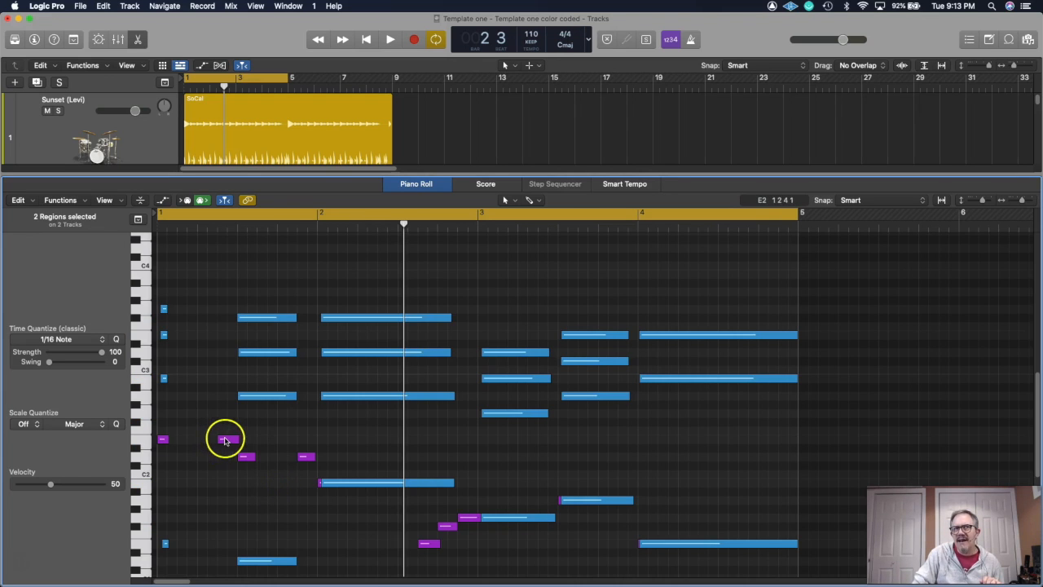
{"action": "left_click", "coordinate": [250, 456]}
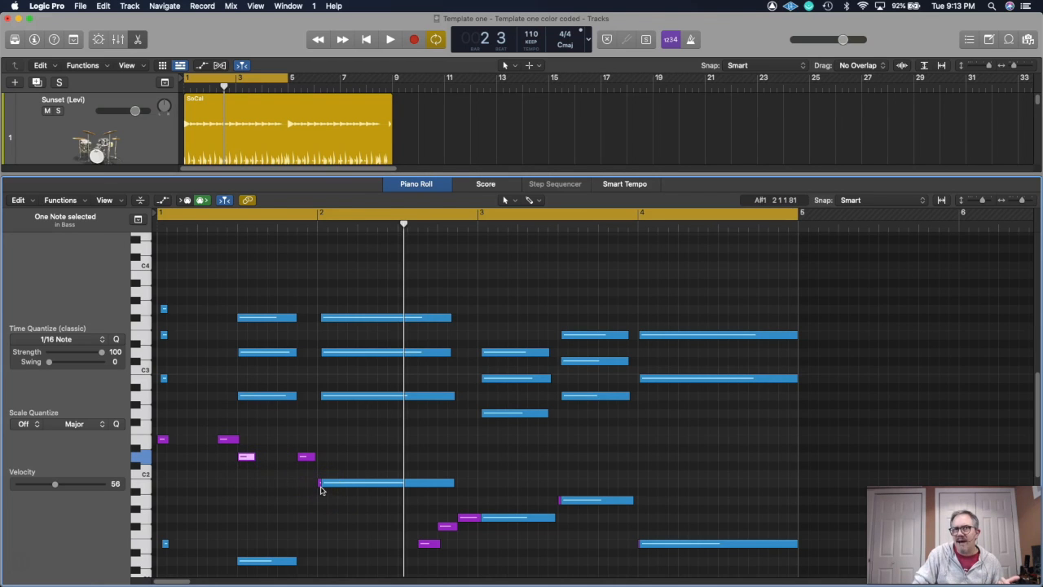
{"action": "left_click", "coordinate": [473, 518]}
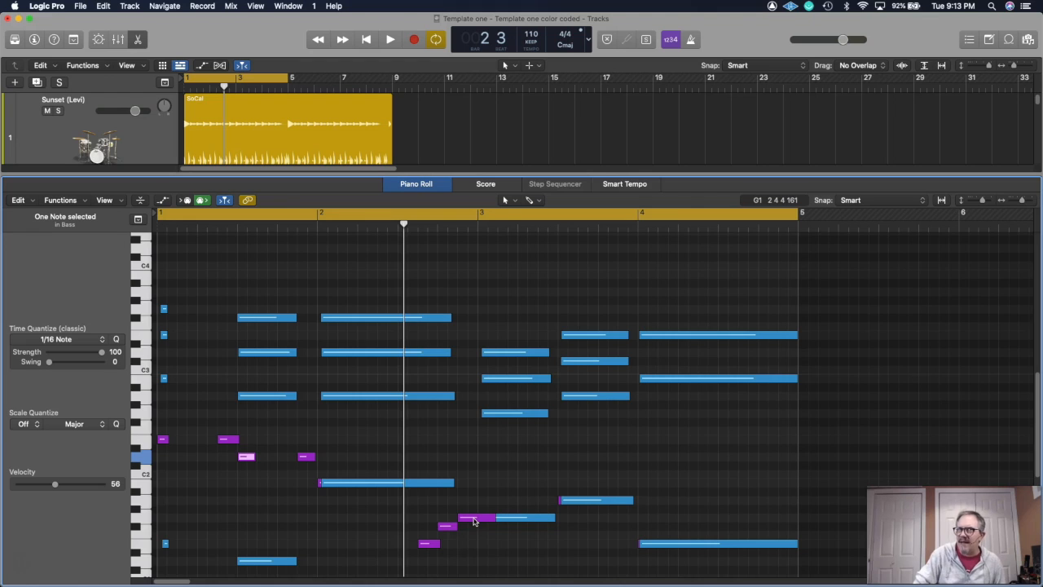
{"action": "key", "text": "space"}
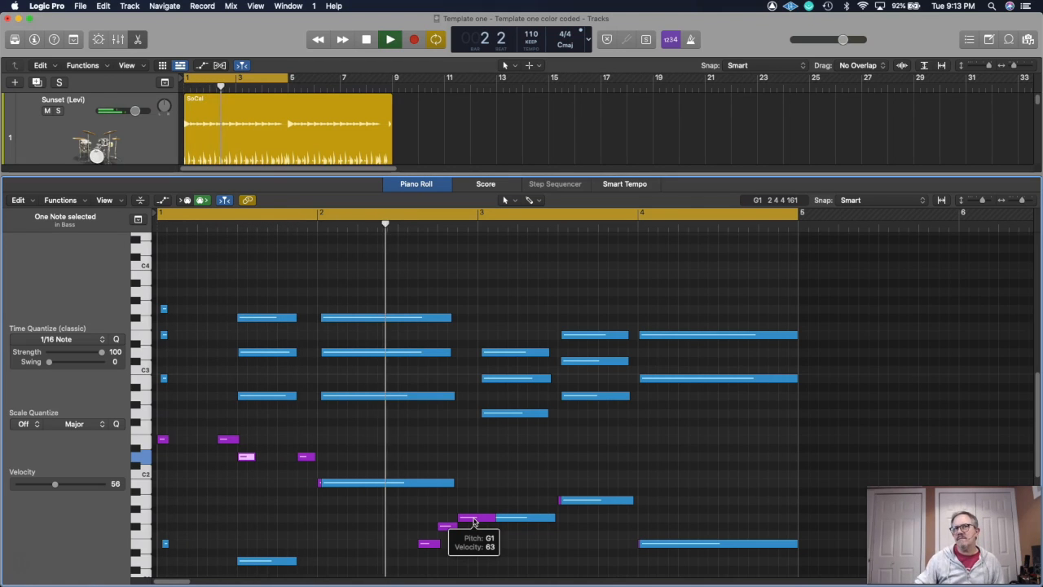
{"action": "key", "text": "space"}
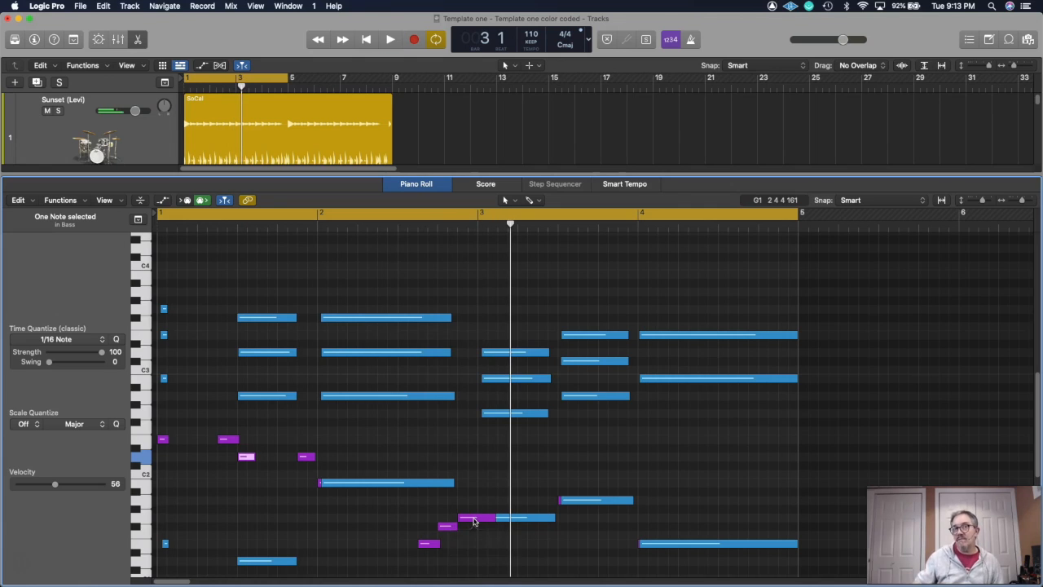
{"action": "left_click", "coordinate": [474, 519]}
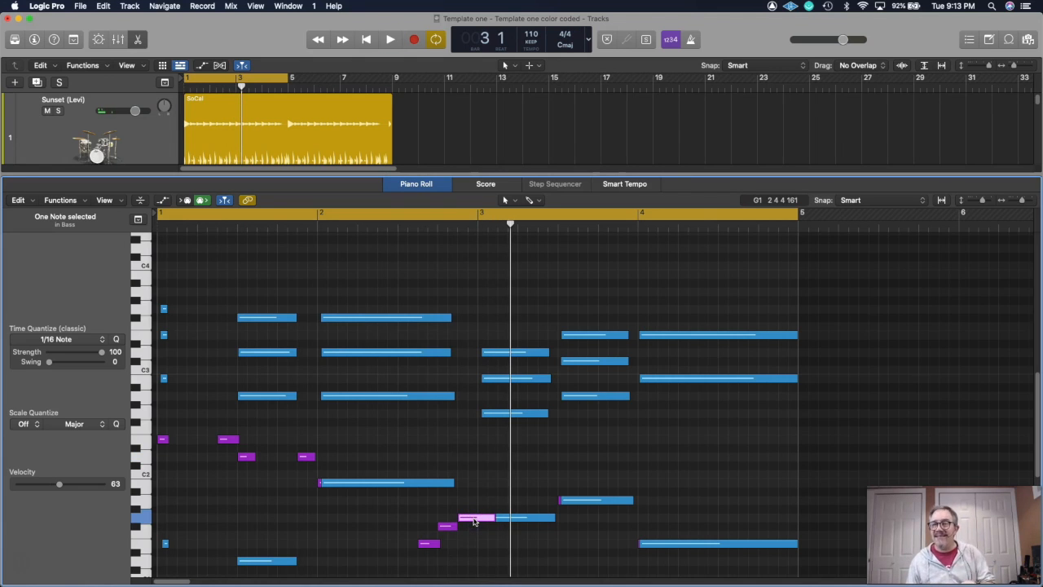
{"action": "left_click", "coordinate": [536, 546]}
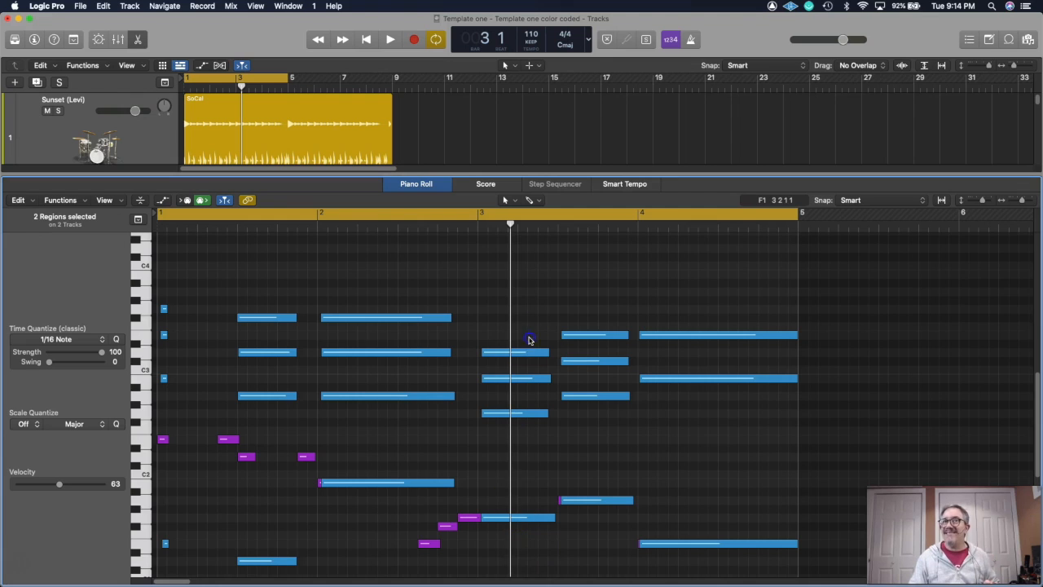
Move the four-note Piano chord at bar 3 earlier to start with the Bass G1 note, and play on from bar 3.
{"action": "left_click_drag", "start_coordinate": [530, 336], "coordinate": [490, 521]}
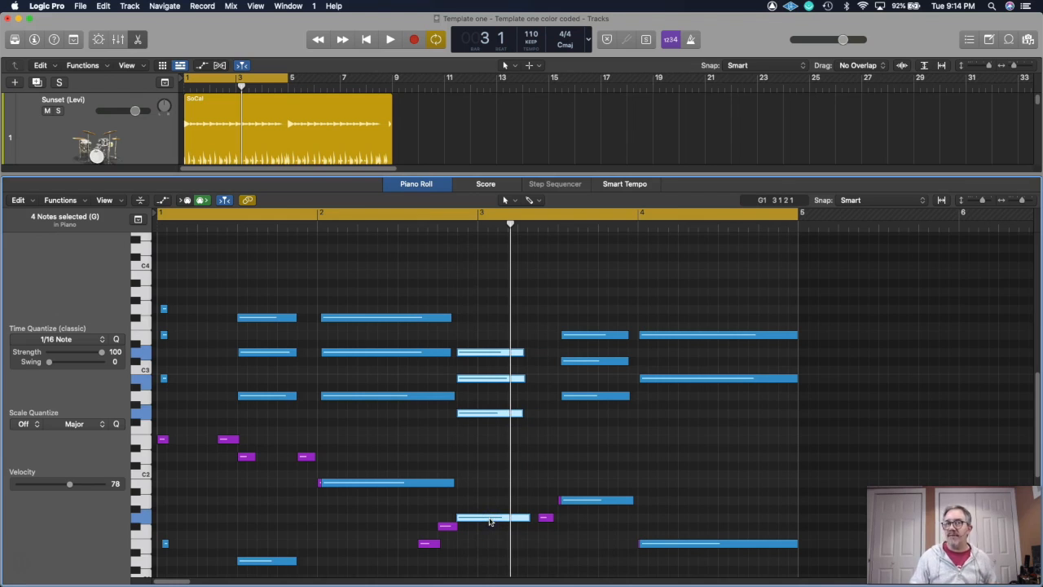
{"action": "mouse_move", "coordinate": [489, 521]}
{"action": "key", "text": "space"}
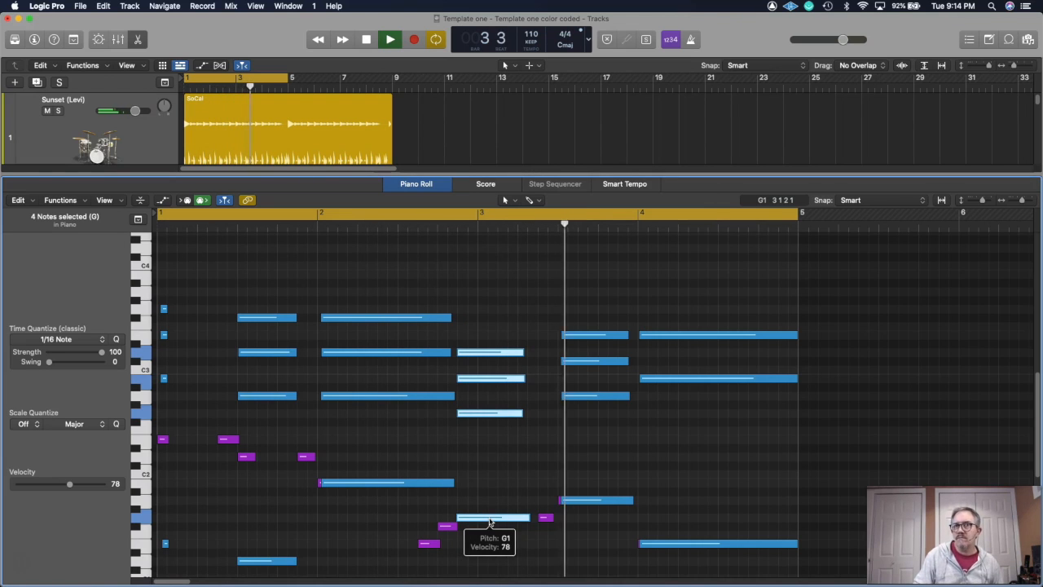
{"action": "key", "text": "space"}
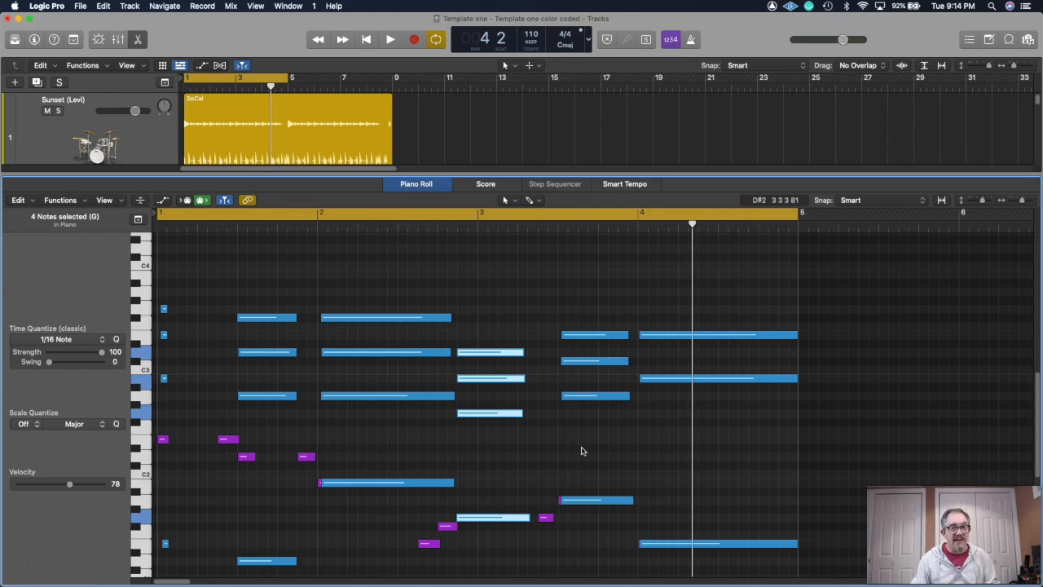
Show the mixer again in place of the Piano Roll.
{"action": "key", "text": "x"}
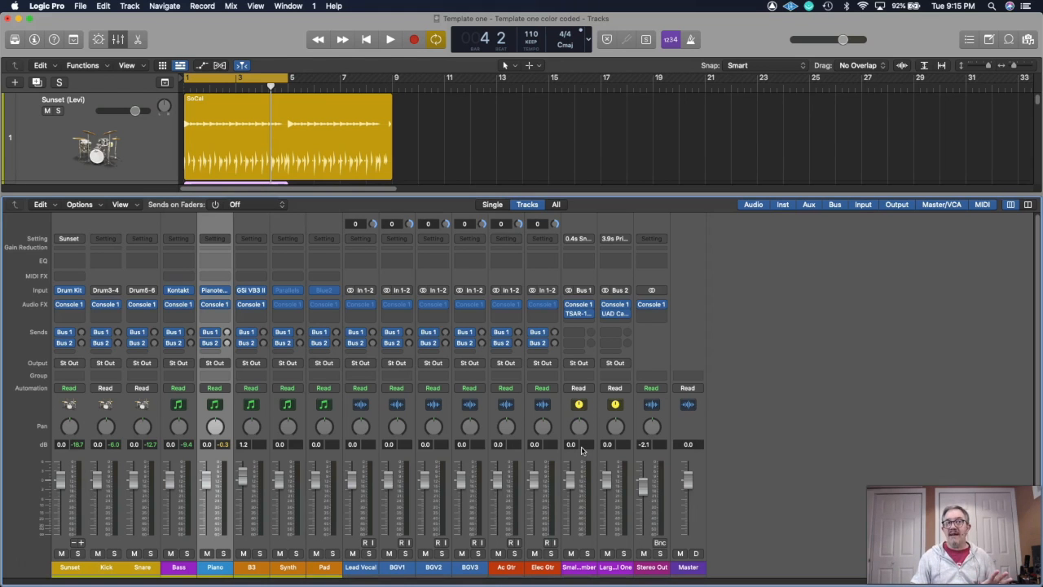